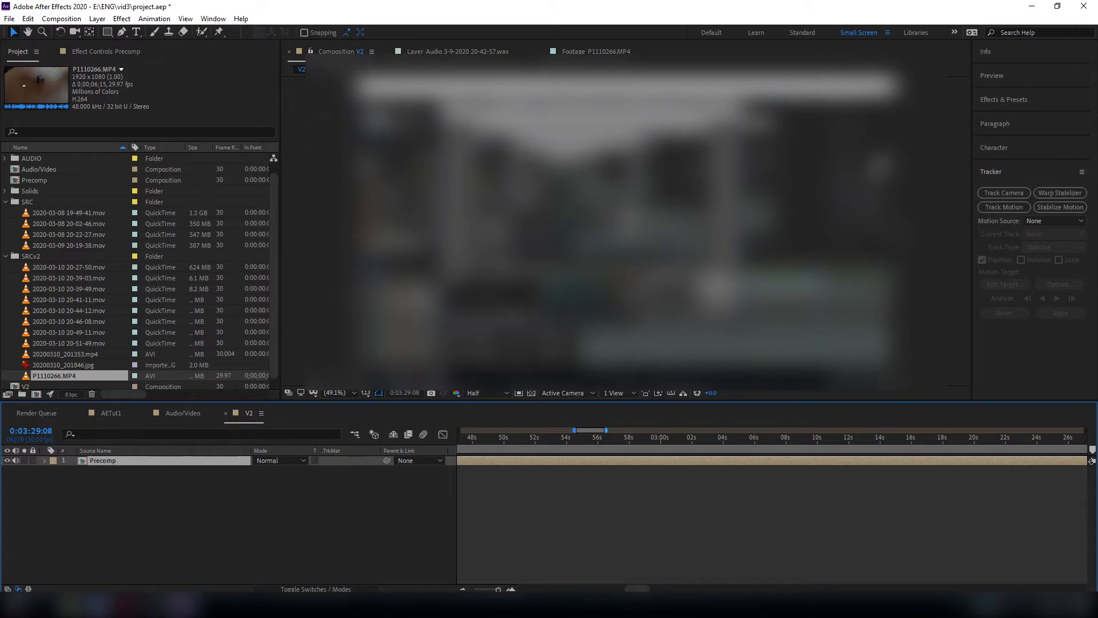
# Add the P1110266.MP4 footage to the V2 timeline below Precomp and open it in the Layer viewer.
pyautogui.moveTo(55, 375); pyautogui.dragTo(113, 471)
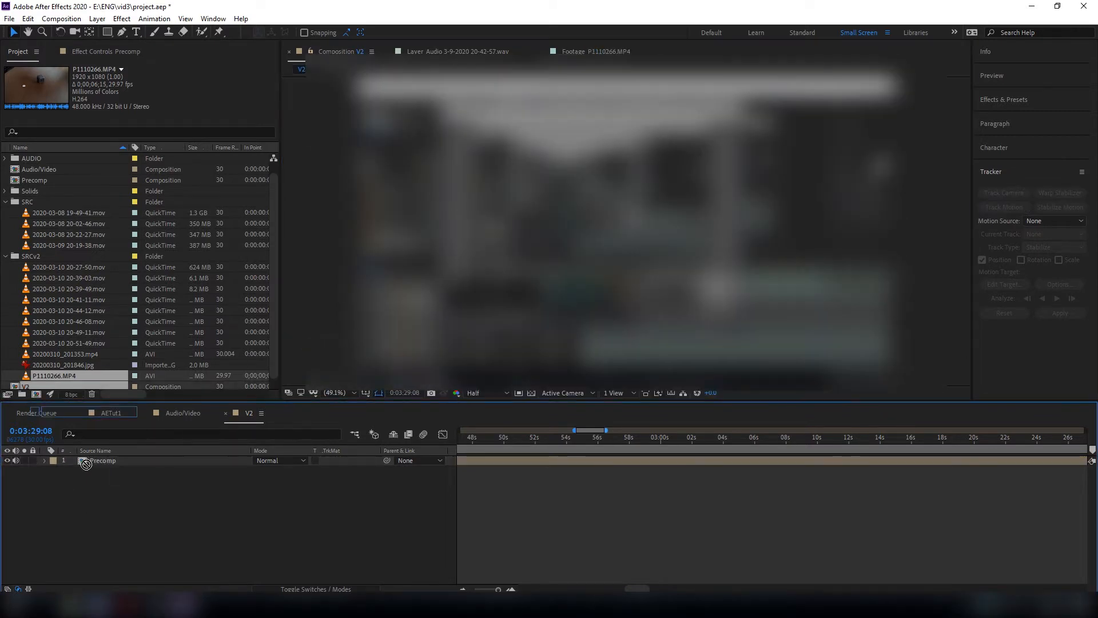
pyautogui.doubleClick(111, 470)
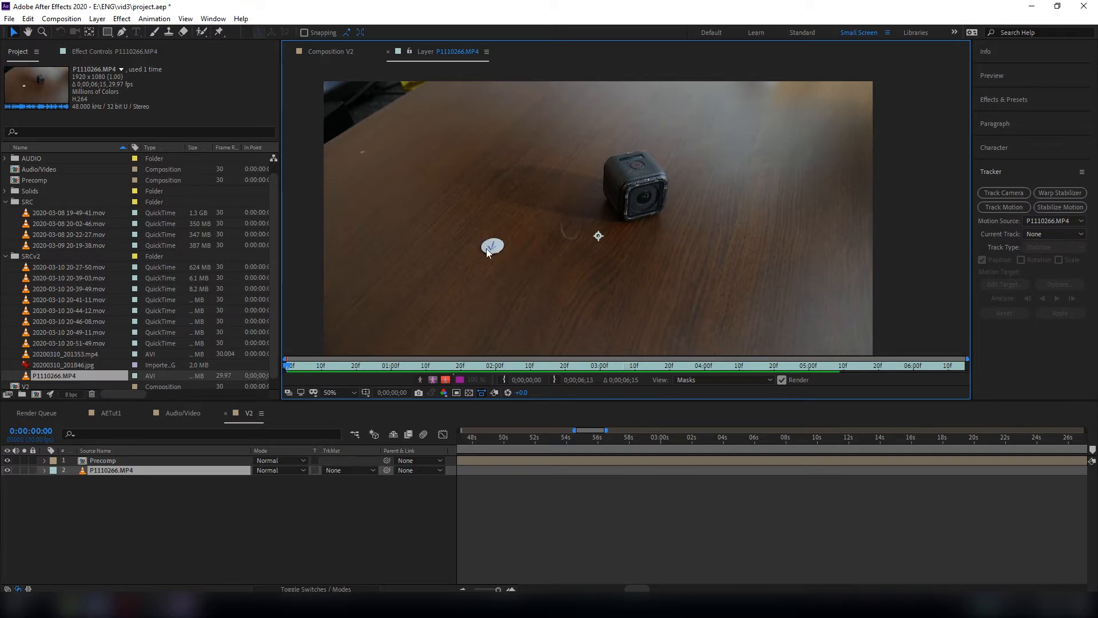
pyautogui.click(1042, 209)
pyautogui.hotkey('ctrl', 'z')
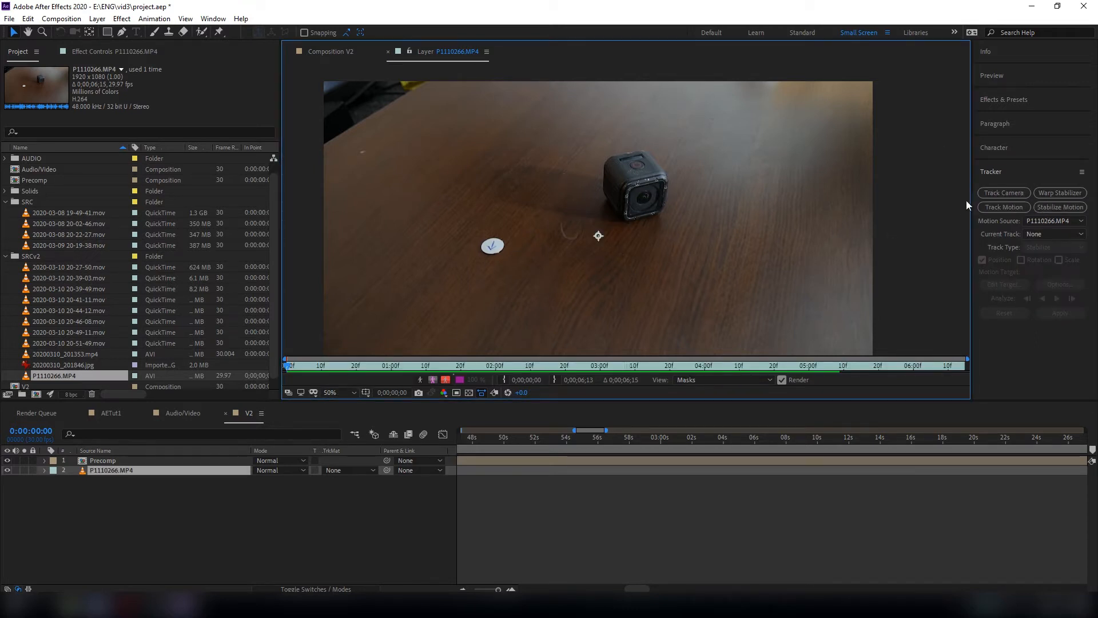
# Create a Track Motion tracker on P1110266.MP4 and place Track Point 1 on the red record button atop the camera.
pyautogui.click(1005, 208)
pyautogui.scroll(4, 607, 214)
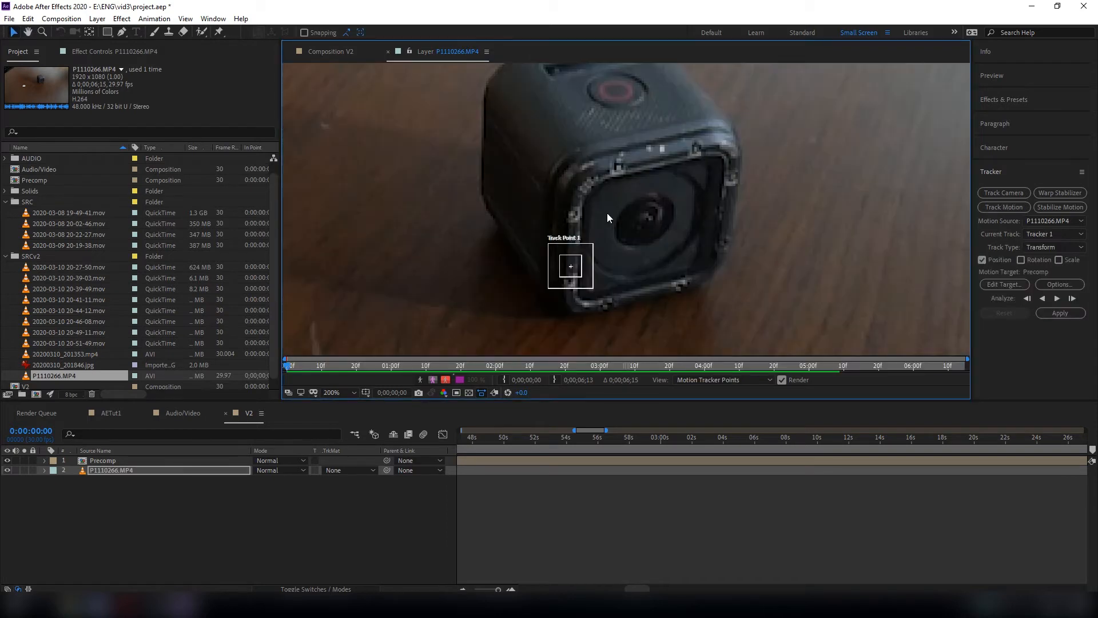
pyautogui.moveTo(572, 273); pyautogui.dragTo(616, 109)
pyautogui.moveTo(615, 110); pyautogui.dragTo(603, 173)
# Enlarge Track Point 1's feature and search regions around the record button and center the point on it.
pyautogui.moveTo(544, 201); pyautogui.dragTo(510, 241)
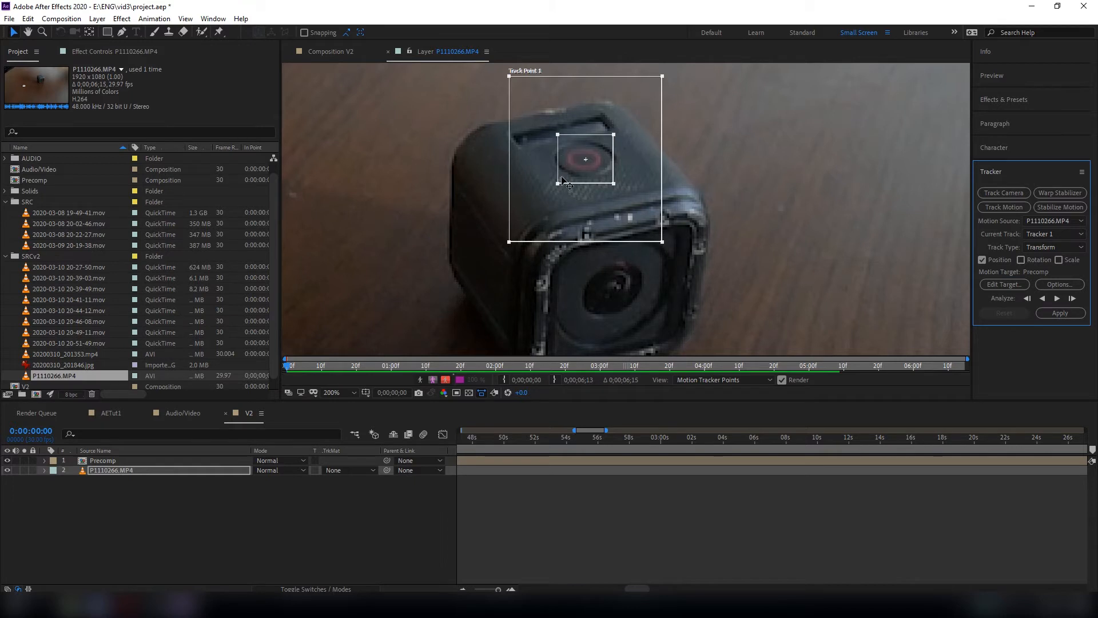
pyautogui.moveTo(558, 183); pyautogui.dragTo(552, 187)
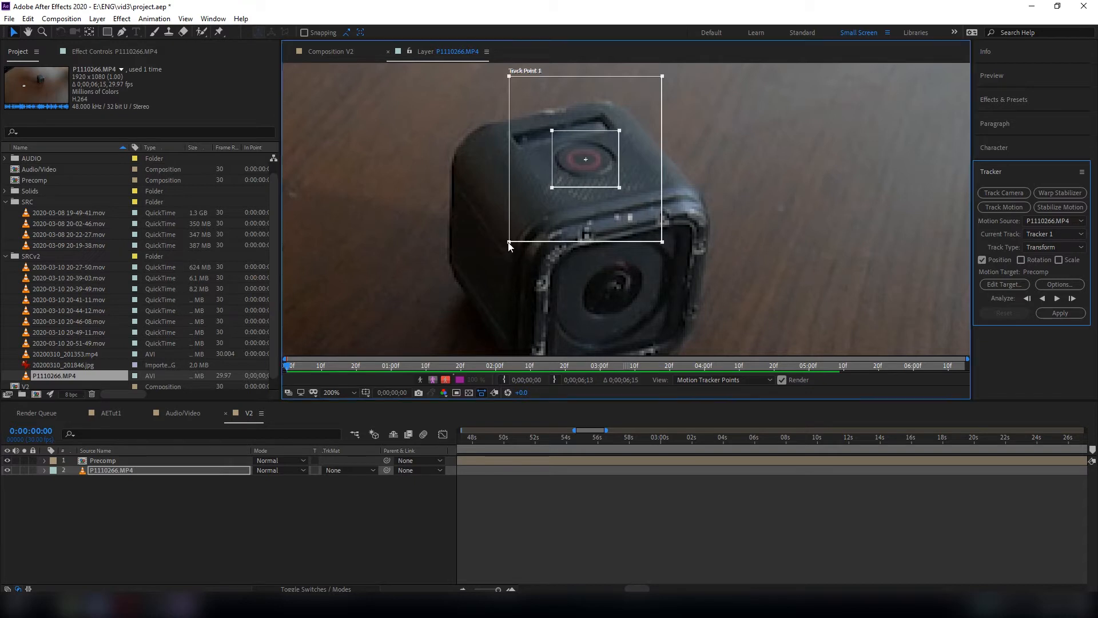
pyautogui.moveTo(509, 241); pyautogui.dragTo(477, 274)
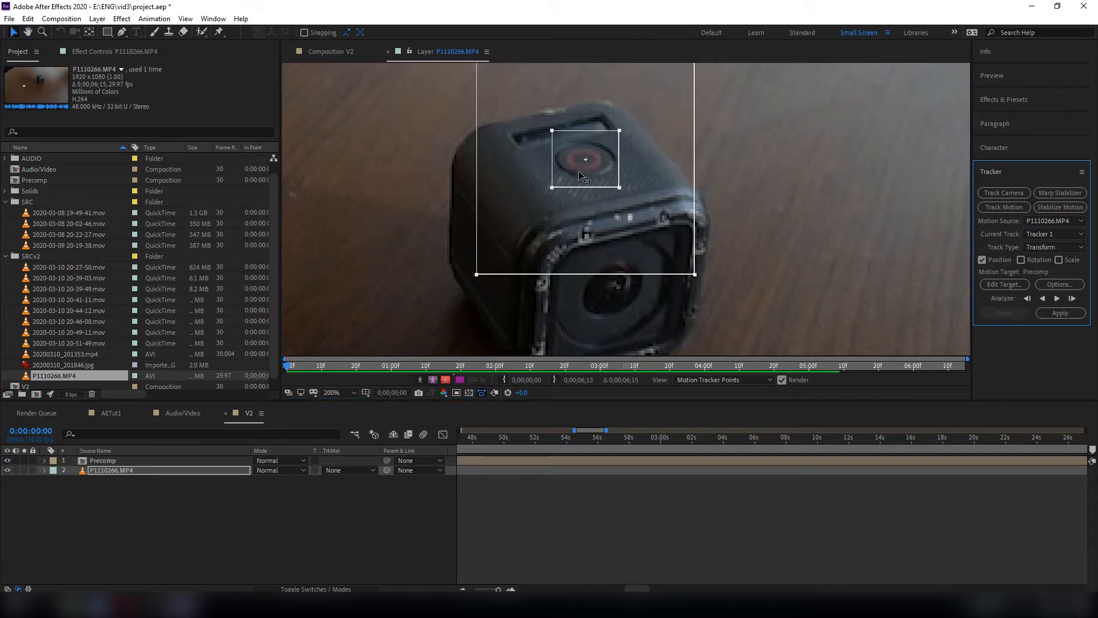
pyautogui.moveTo(518, 139); pyautogui.dragTo(503, 178)
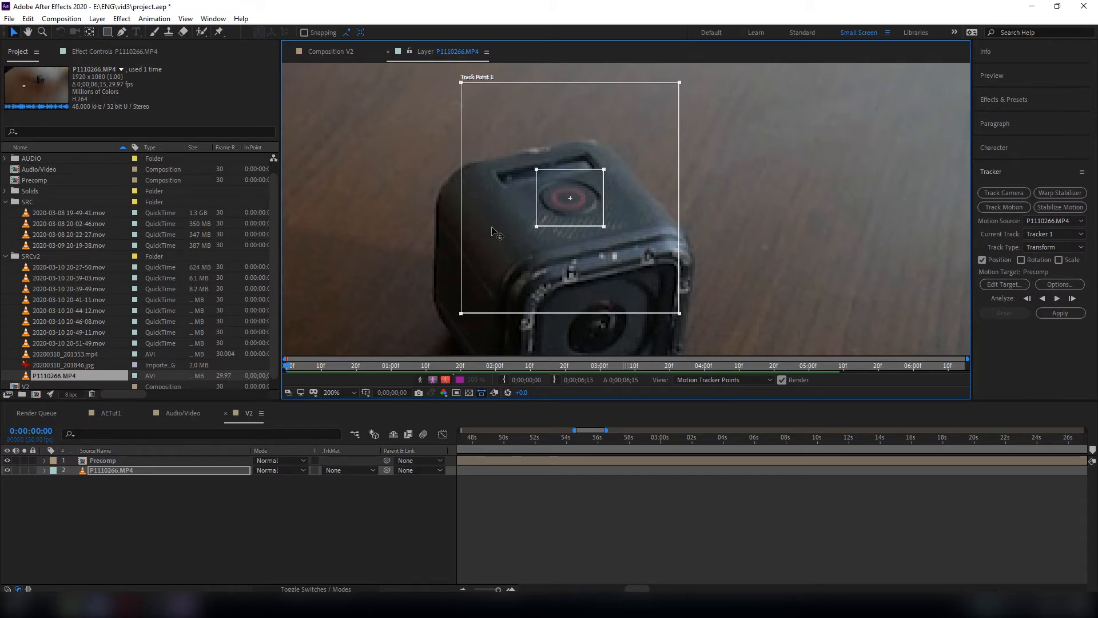
pyautogui.press(',')
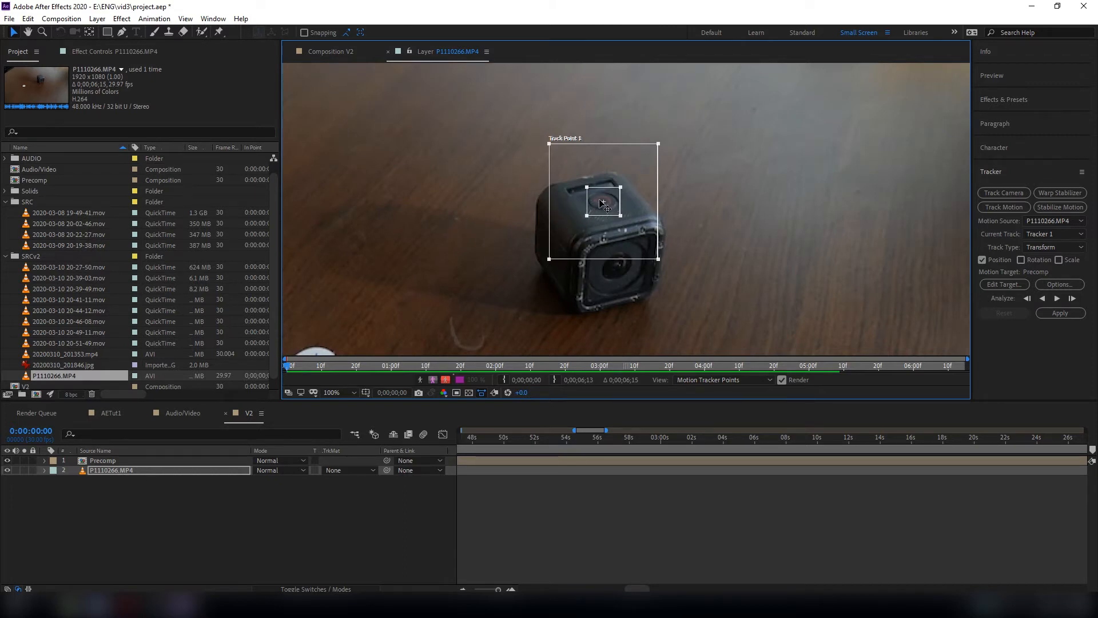
pyautogui.moveTo(602, 203)
pyautogui.mouseDown()
pyautogui.moveTo(411, 255)
pyautogui.moveTo(579, 196)
pyautogui.moveTo(602, 203)
pyautogui.mouseUp()
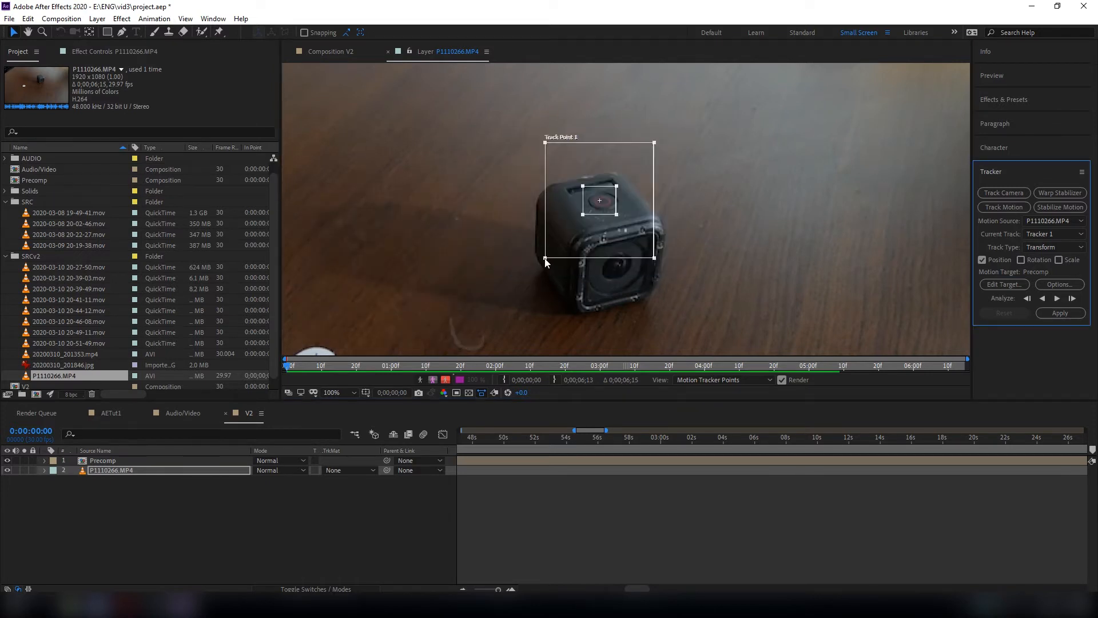
# Try a greatly oversized search region around Track Point 1.
pyautogui.moveTo(545, 258); pyautogui.dragTo(373, 231)
pyautogui.scroll(-1, 379, 233)
pyautogui.moveTo(496, 141); pyautogui.dragTo(452, 210)
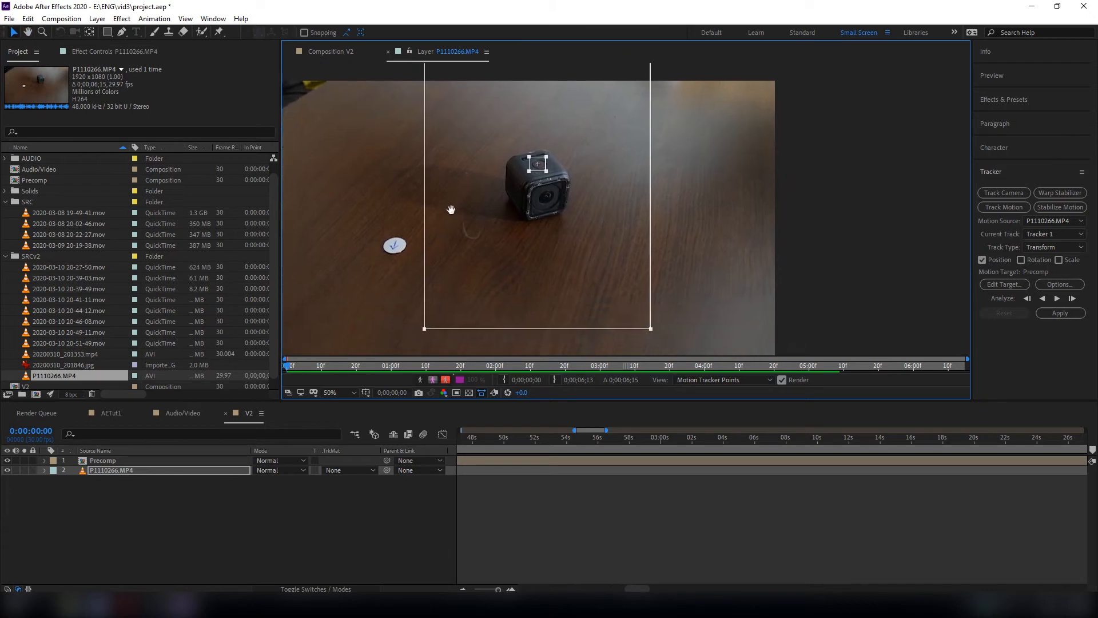
pyautogui.scroll(-1, 461, 227)
pyautogui.moveTo(533, 252); pyautogui.dragTo(564, 199)
pyautogui.hotkey('ctrl', 'z')
# Shrink Track Point 1's search region to a moderate margin around the record button's feature region.
pyautogui.scroll(2, 566, 179)
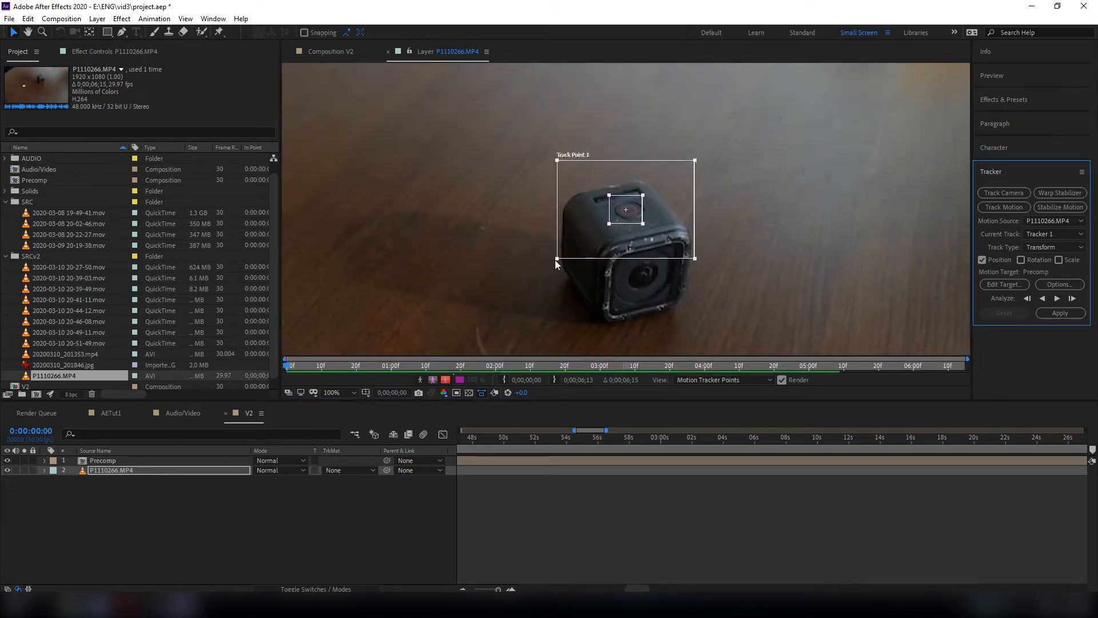
pyautogui.moveTo(627, 213); pyautogui.dragTo(663, 215)
pyautogui.scroll(-1, 562, 207)
pyautogui.scroll(1, 620, 210)
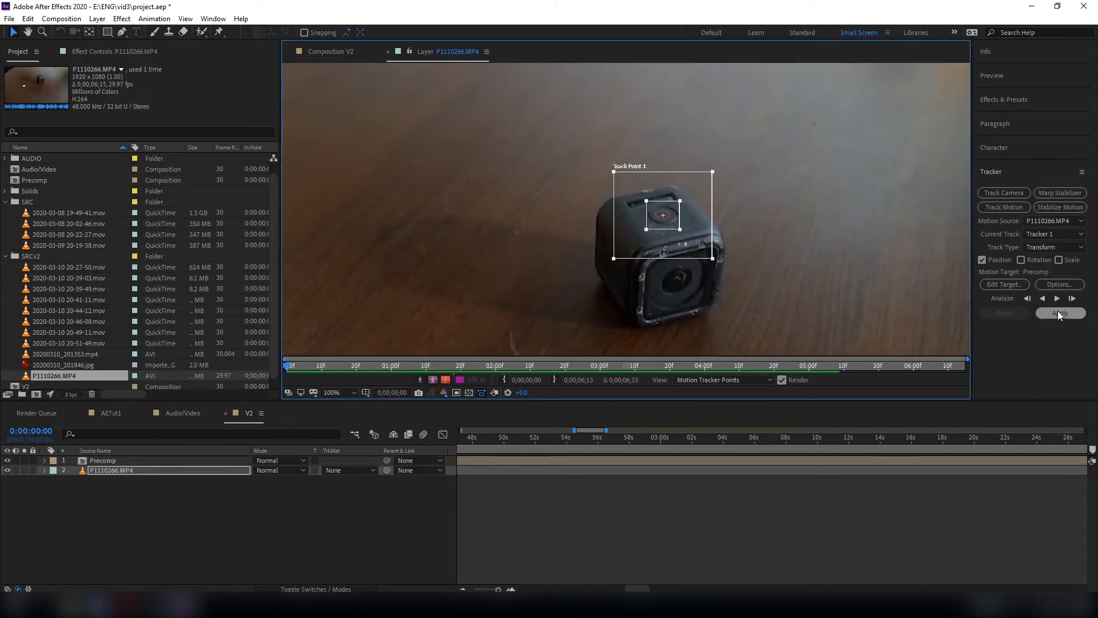
# Analyze the motion track forward through the whole clip and scrub back to check the tracked path.
pyautogui.click(1056, 298)
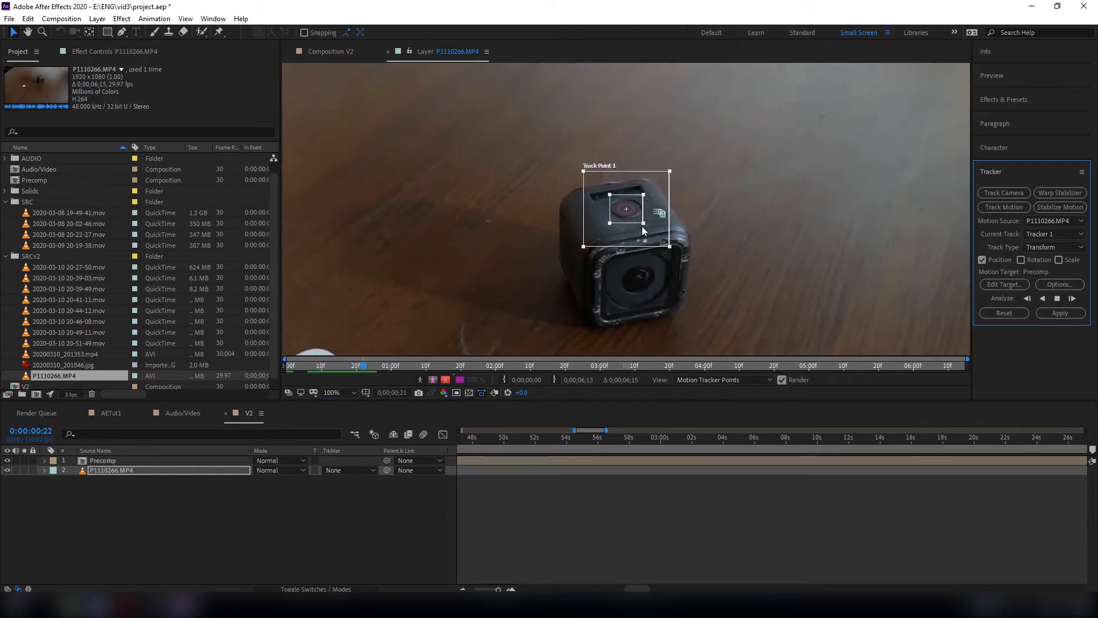
pyautogui.scroll(-1, 631, 223)
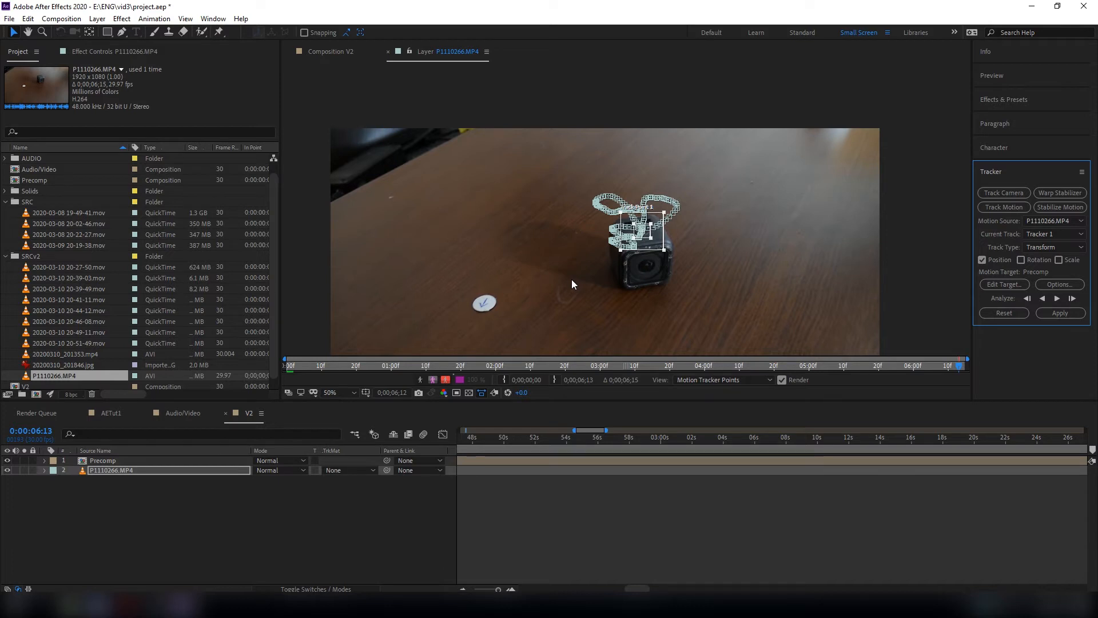
pyautogui.moveTo(956, 369); pyautogui.dragTo(262, 369)
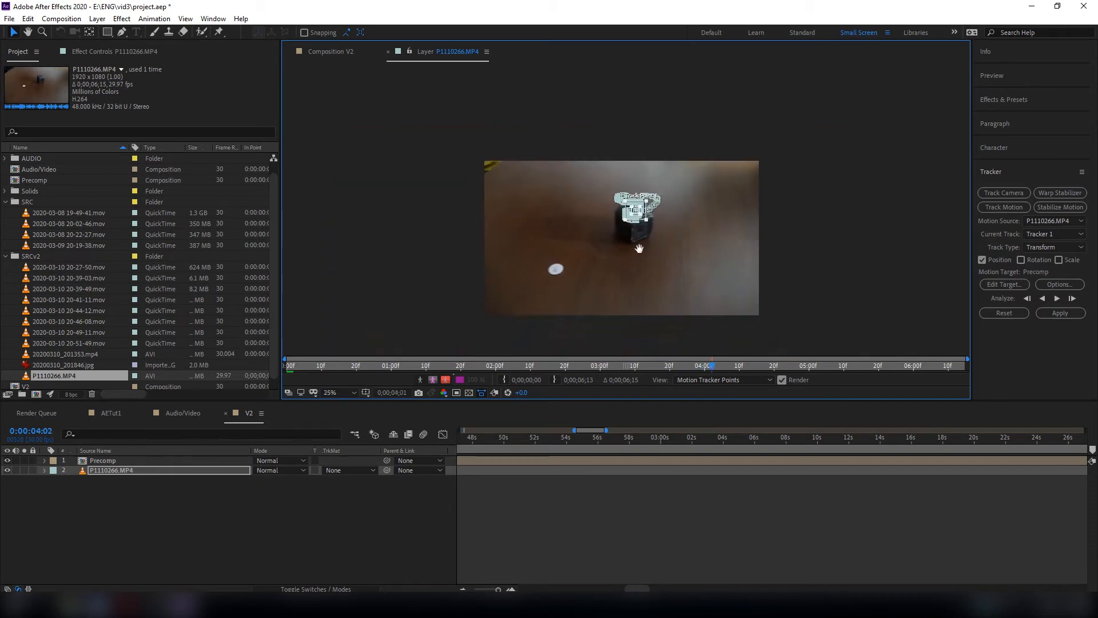
# Create a new null object layer and rename it TEST.
pyautogui.click(97, 19)
pyautogui.moveTo(109, 29)
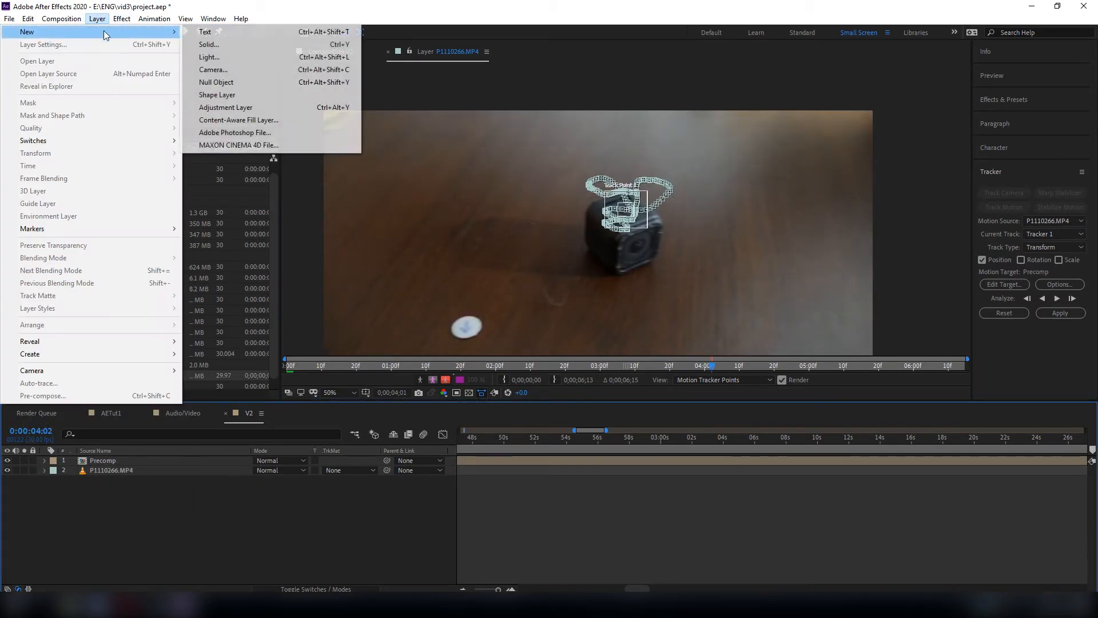
pyautogui.click(238, 84)
pyautogui.click(131, 511)
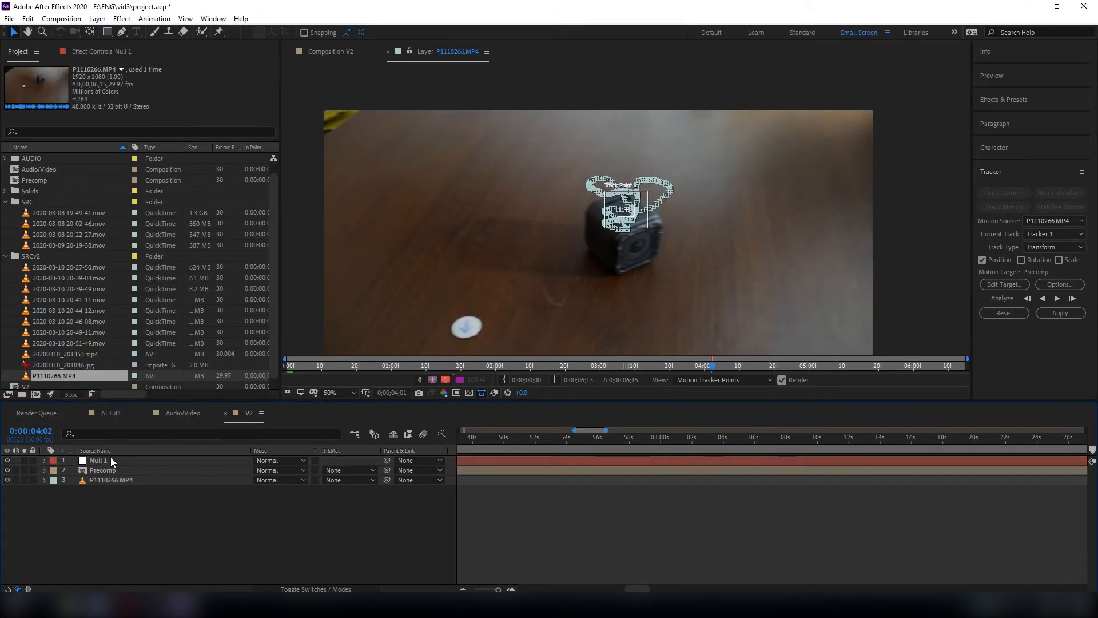
pyautogui.click(125, 461)
pyautogui.press('Return')
pyautogui.write('TEST')
pyautogui.press('Return')
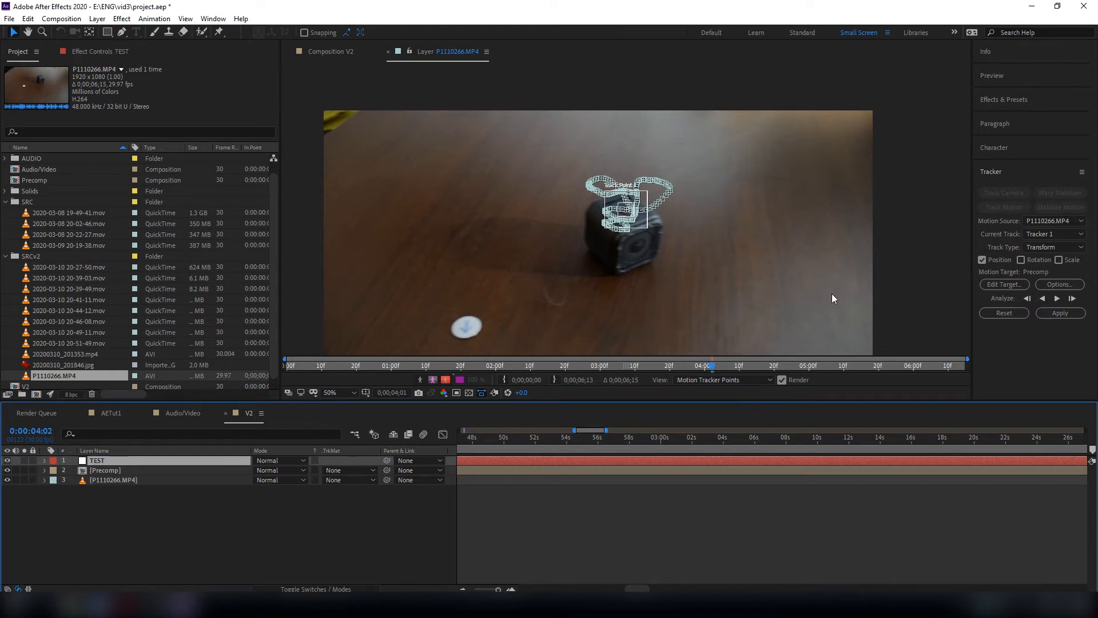
# Set the tracker's motion target to the TEST layer and apply the tracking data to it.
pyautogui.click(1002, 285)
pyautogui.click(573, 289)
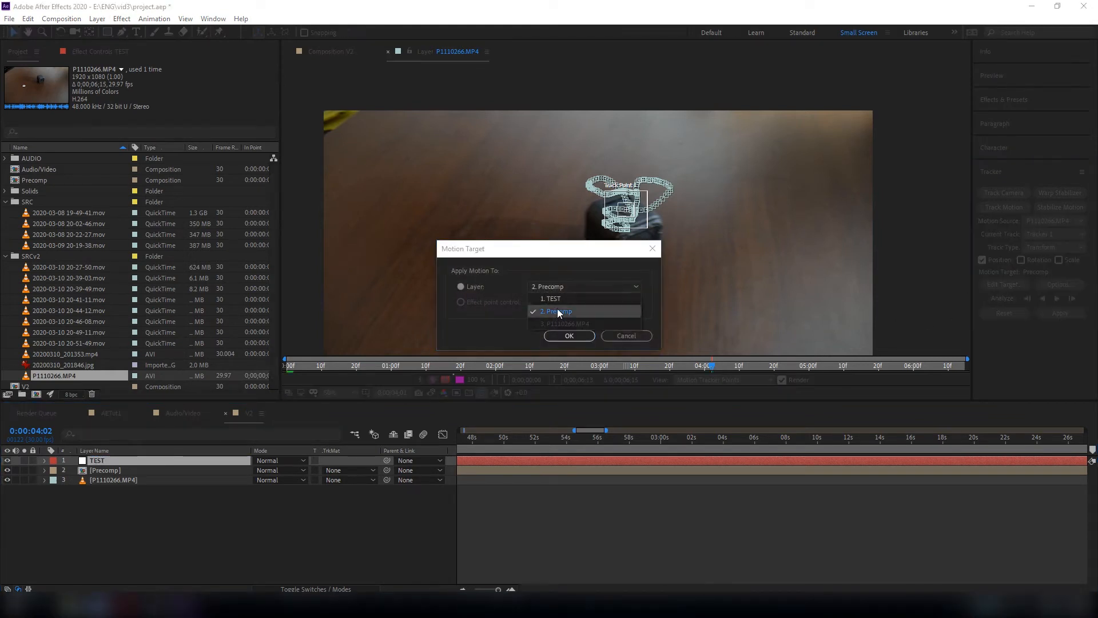
pyautogui.click(556, 309)
pyautogui.click(569, 336)
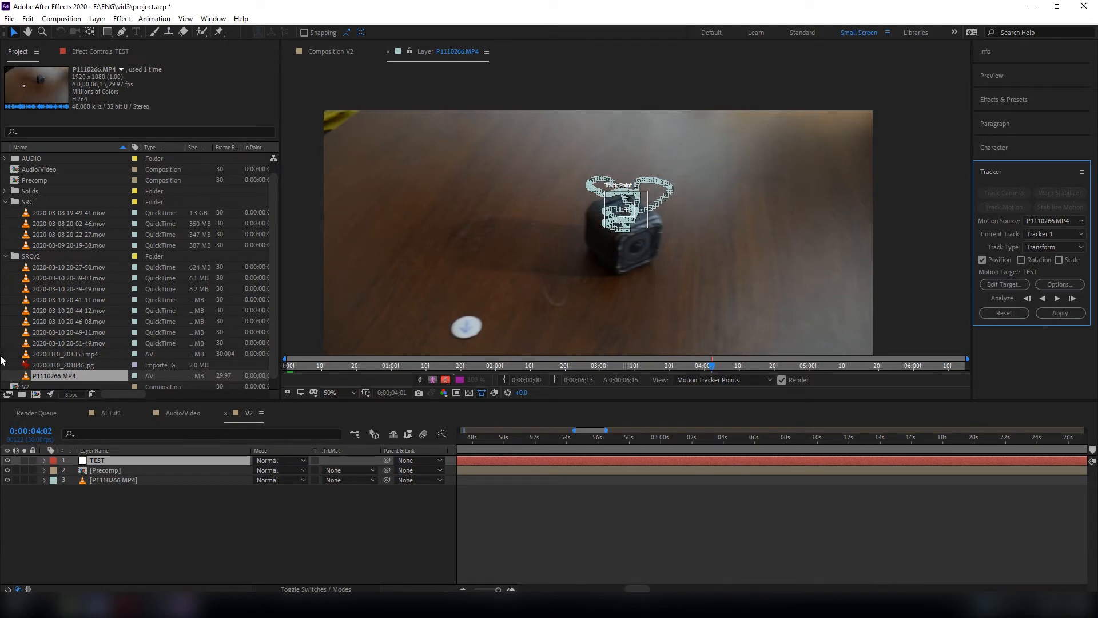
pyautogui.click(1060, 313)
pyautogui.click(534, 312)
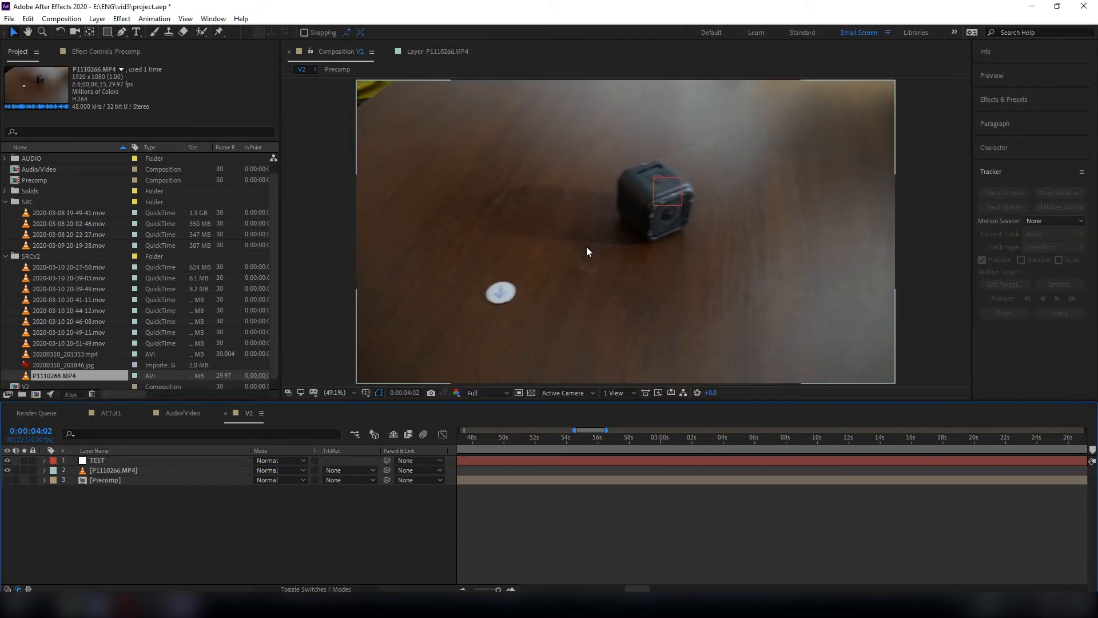
# Play back the V2 composition from the start to check how the TEST null follows the camera.
pyautogui.scroll(2, 656, 206)
pyautogui.press('space')
pyautogui.press('space')
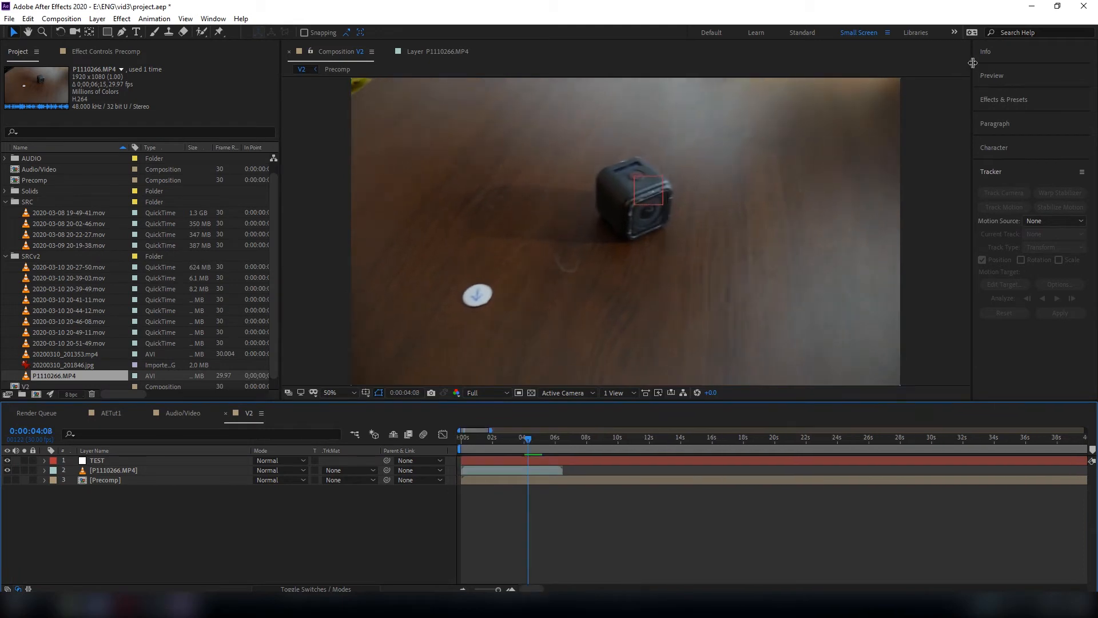
pyautogui.click(997, 52)
pyautogui.click(997, 51)
pyautogui.press('space')
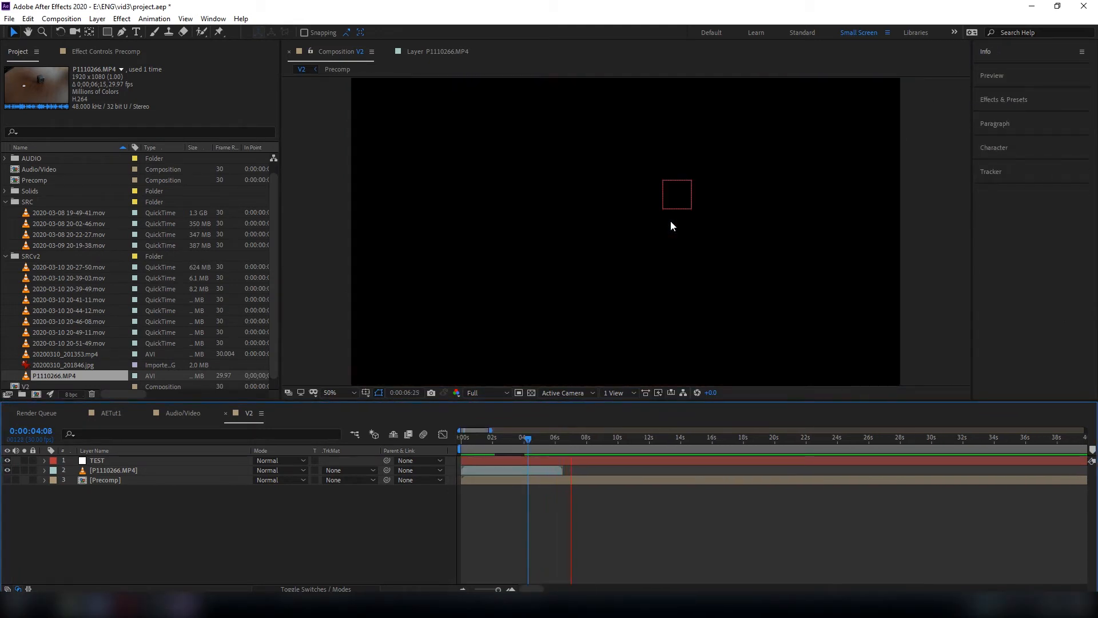
pyautogui.press('Home')
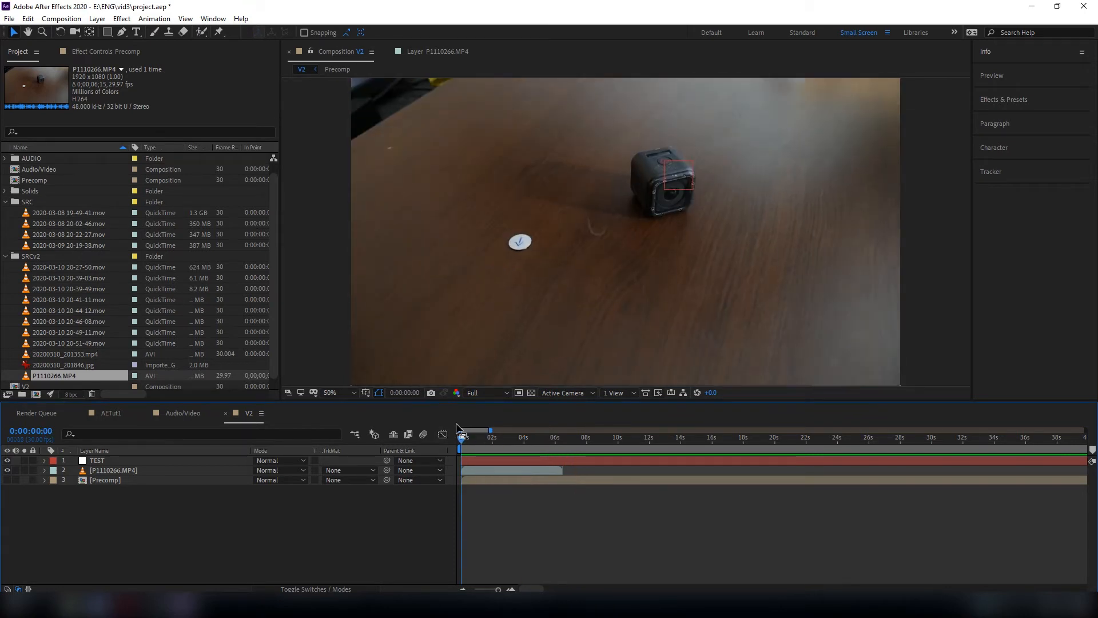
pyautogui.press('space')
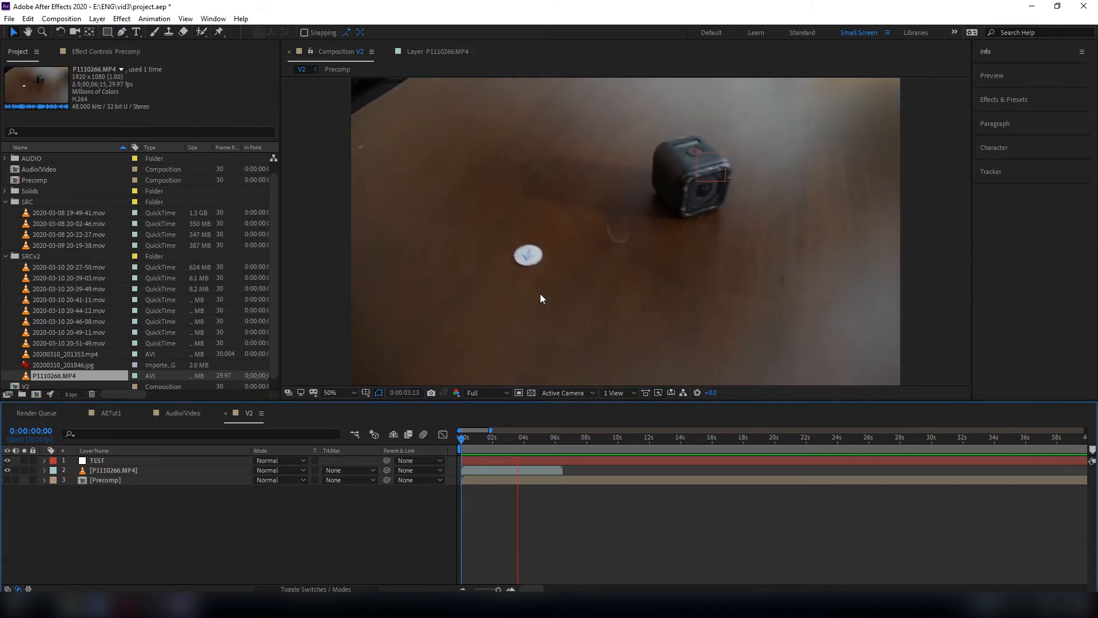
pyautogui.press('space')
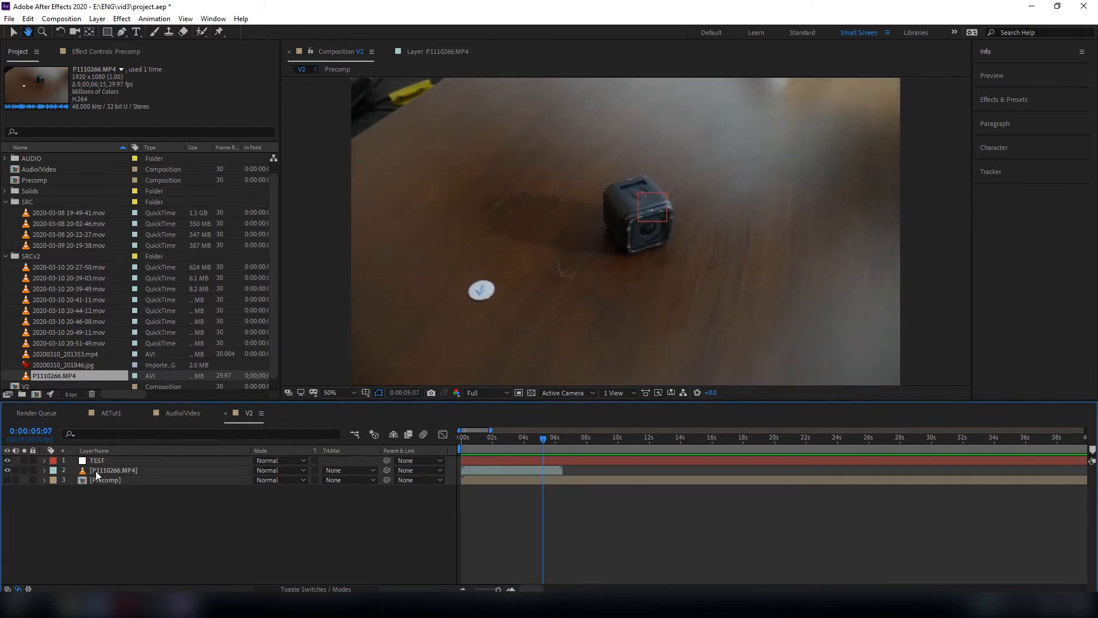
# Select the TEST null and inspect its motion path at the end of the clip.
pyautogui.click(103, 471)
pyautogui.click(110, 482)
pyautogui.click(104, 469)
pyautogui.click(105, 461)
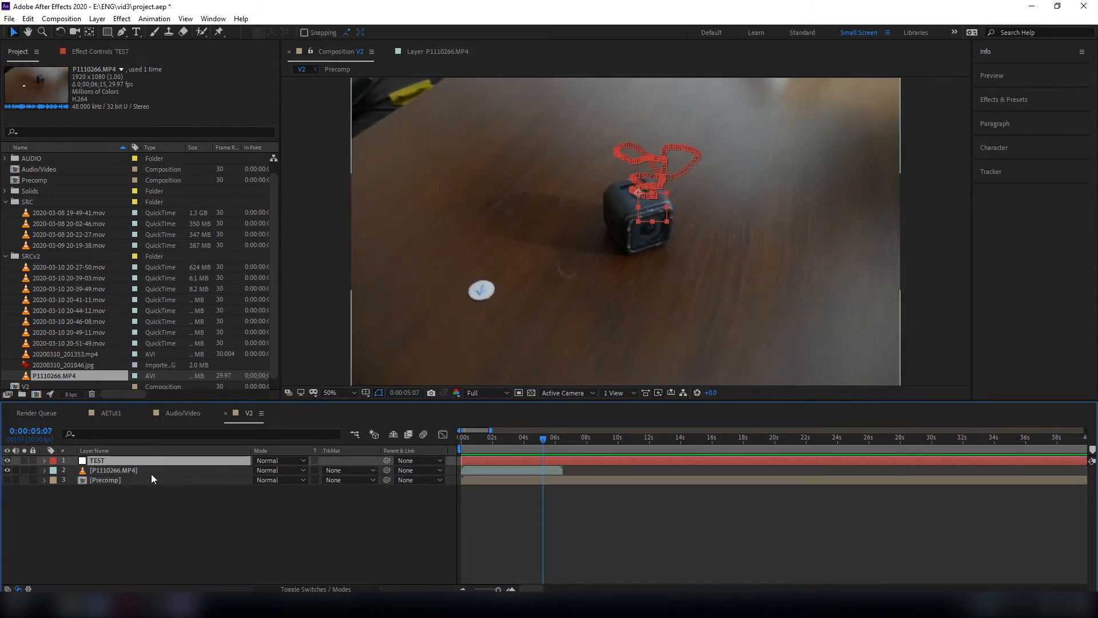
pyautogui.moveTo(543, 439); pyautogui.dragTo(562, 438)
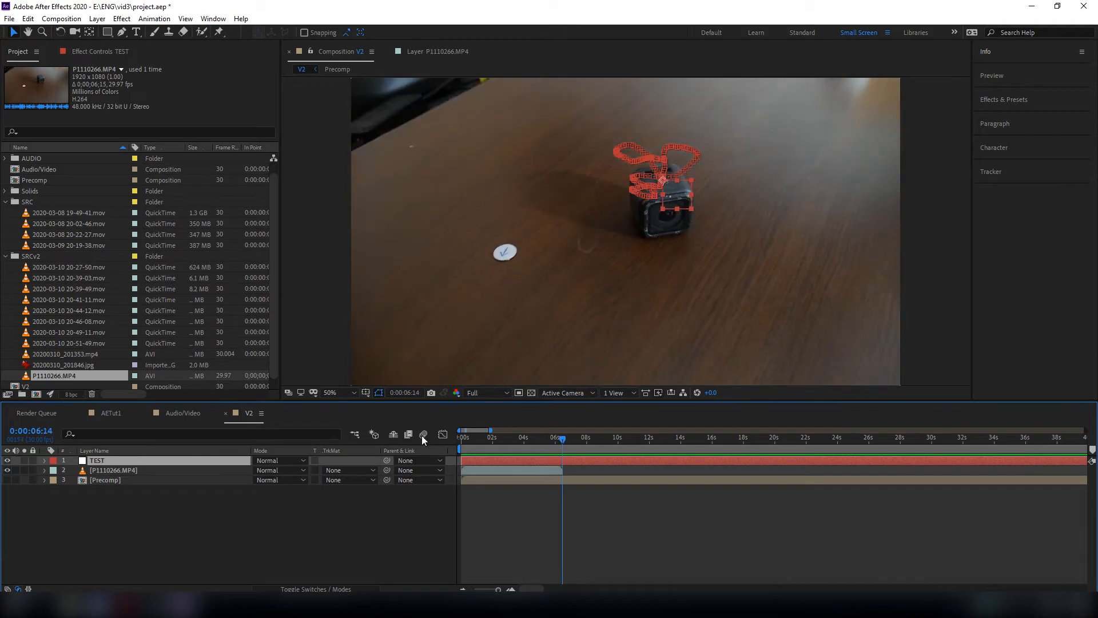
# Reopen the P1110266.MP4 layer in the Layer viewer and review its tracked path.
pyautogui.doubleClick(111, 472)
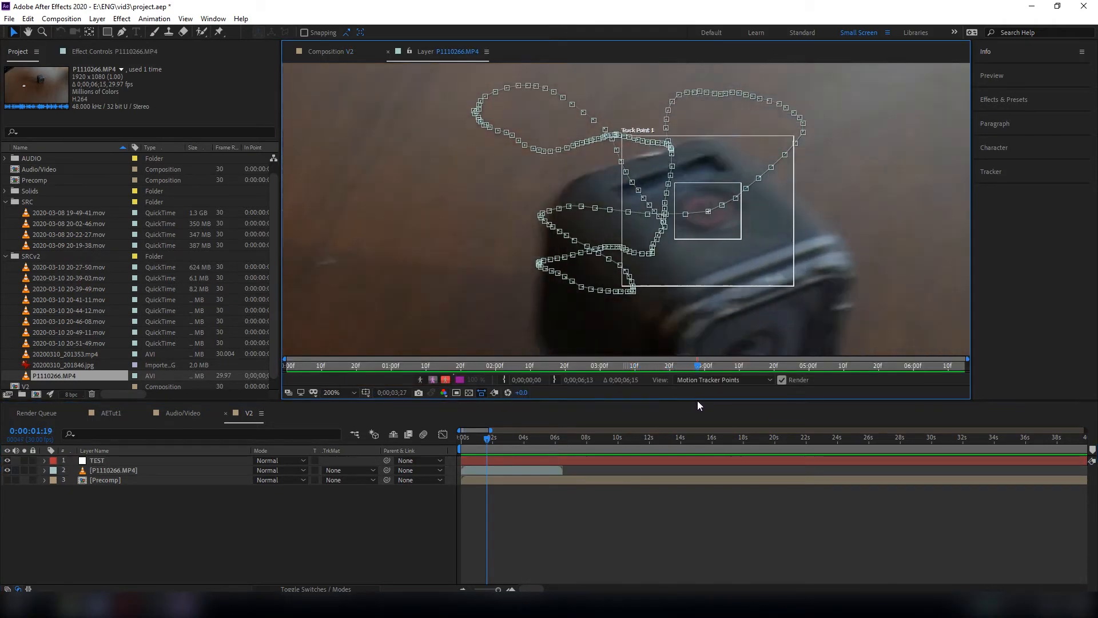
pyautogui.scroll(-2, 716, 200)
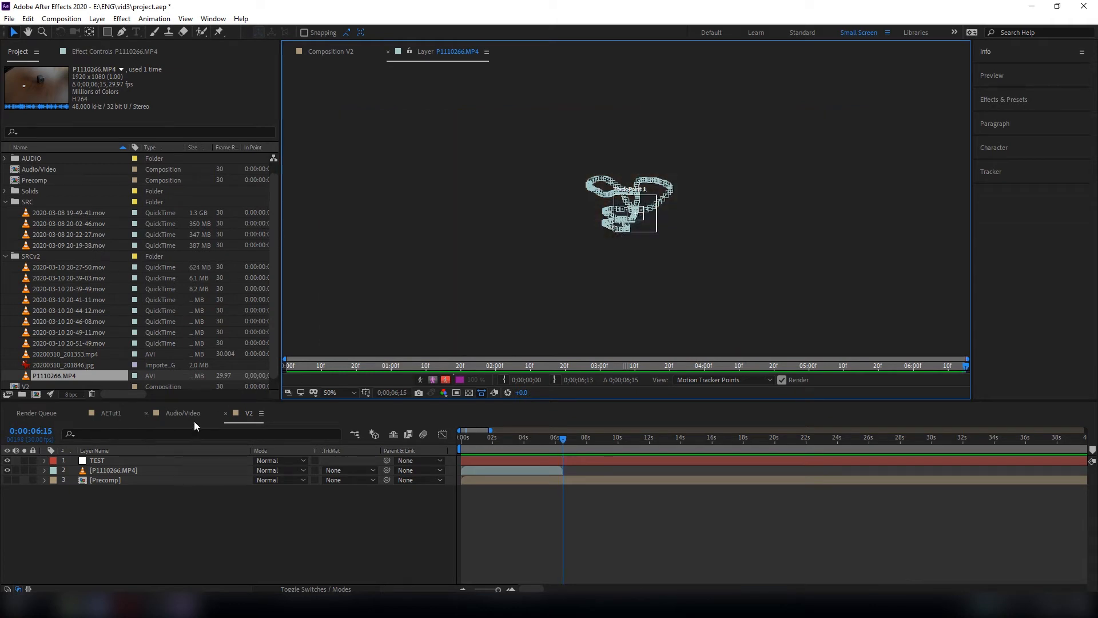
pyautogui.click(366, 366)
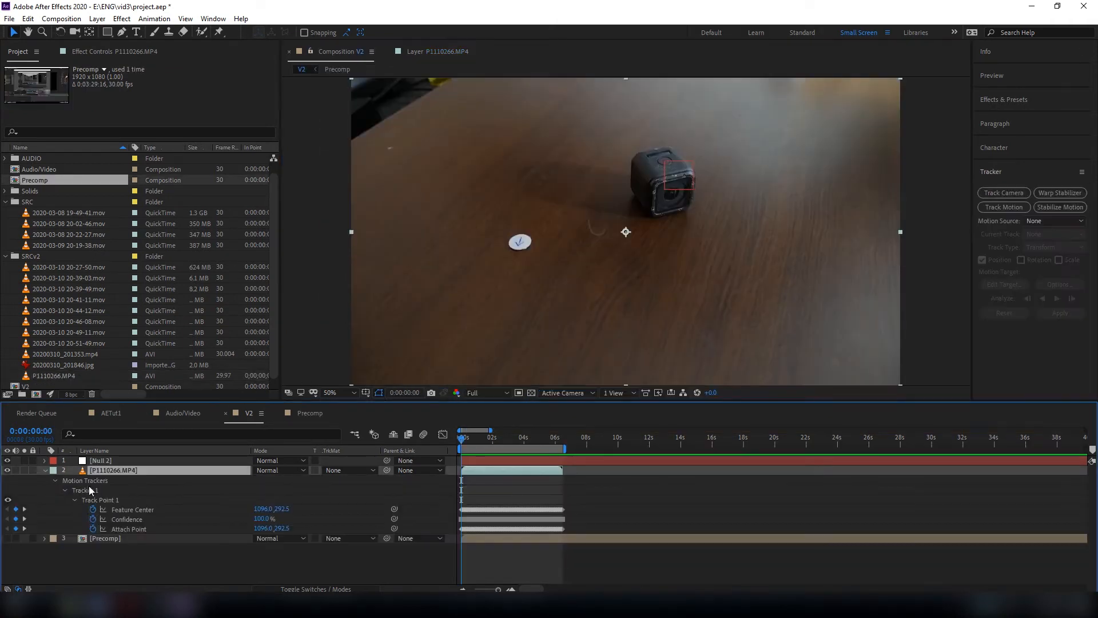
# Select the Null 2 layer and play back the composition to check how it follows the camera.
pyautogui.click(114, 460)
pyautogui.press('space')
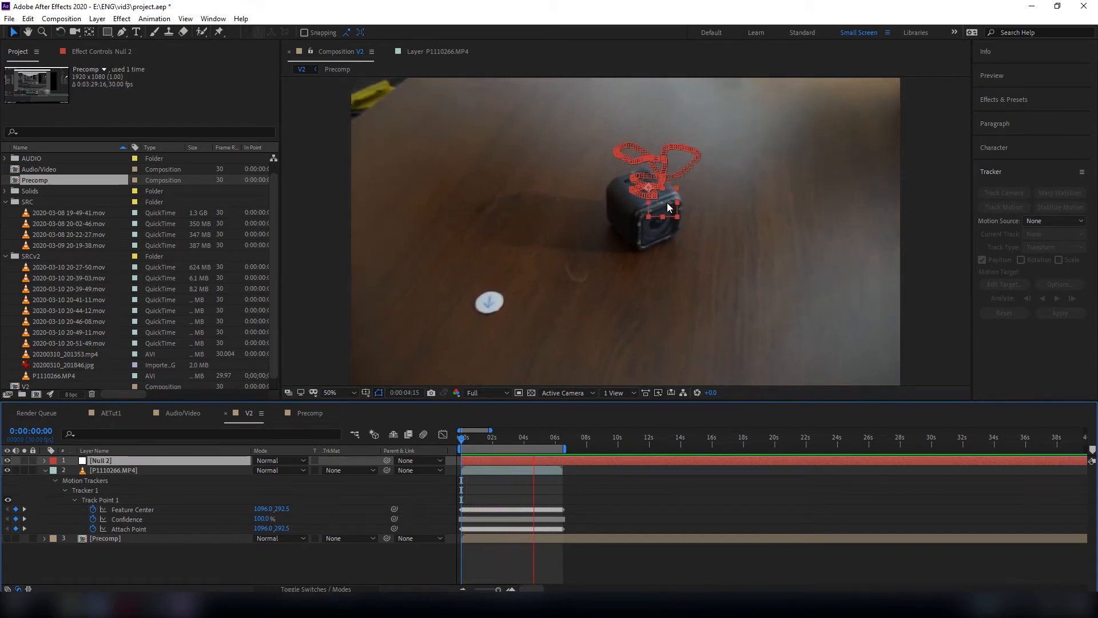
pyautogui.press('space')
# Conform the frame rate of the P1110266.MP4 footage to 30 frames per second.
pyautogui.scroll(1, 121, 205)
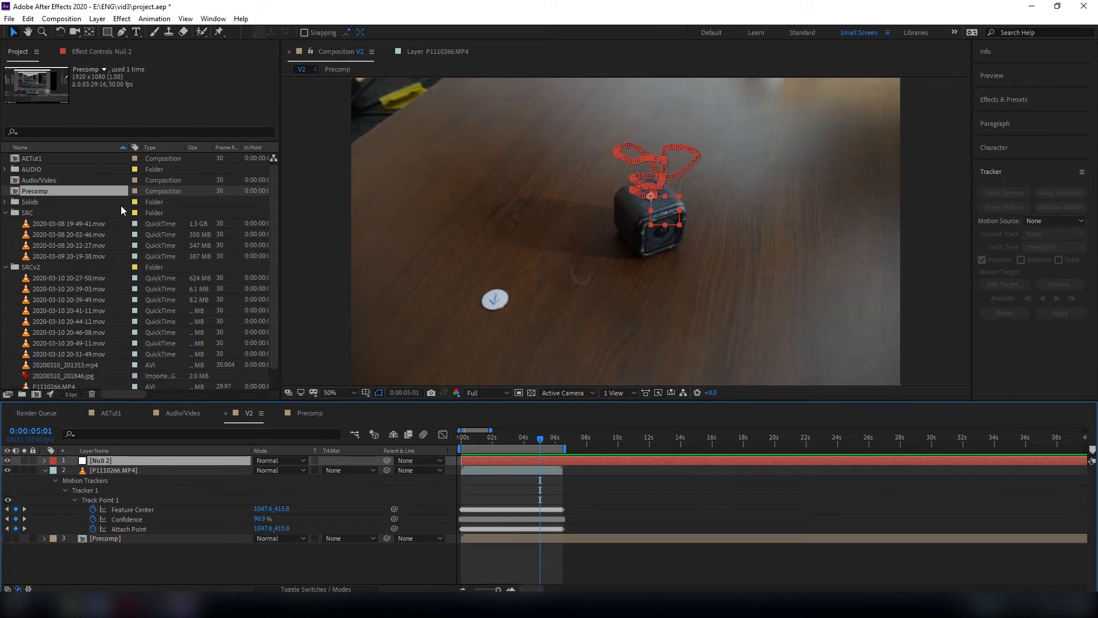
pyautogui.click(93, 386)
pyautogui.scroll(-2, 92, 369)
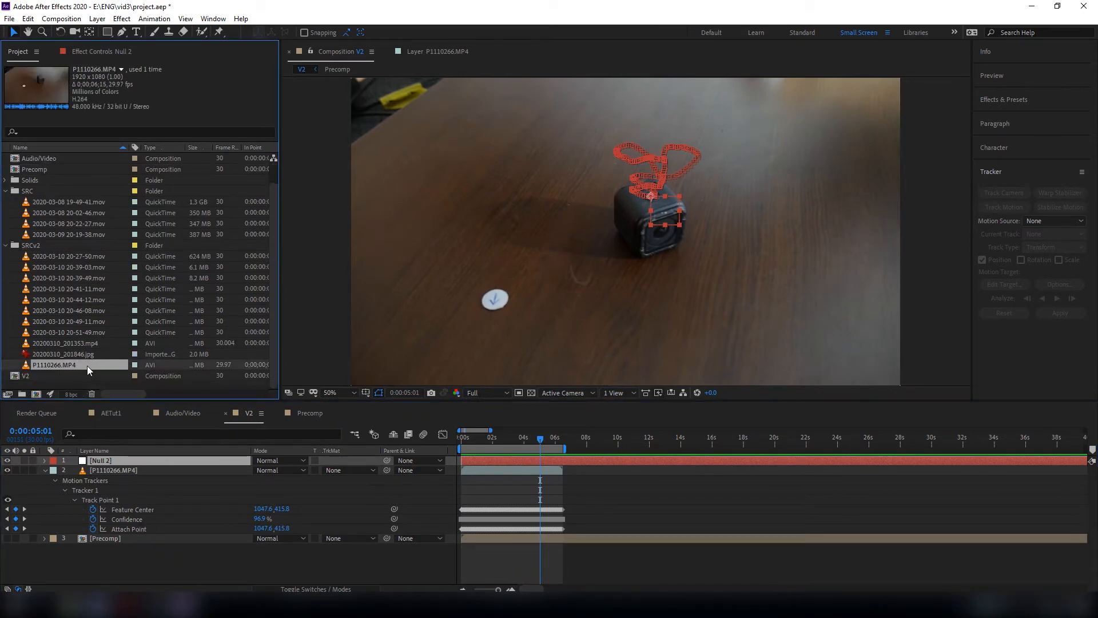
pyautogui.rightClick(64, 366)
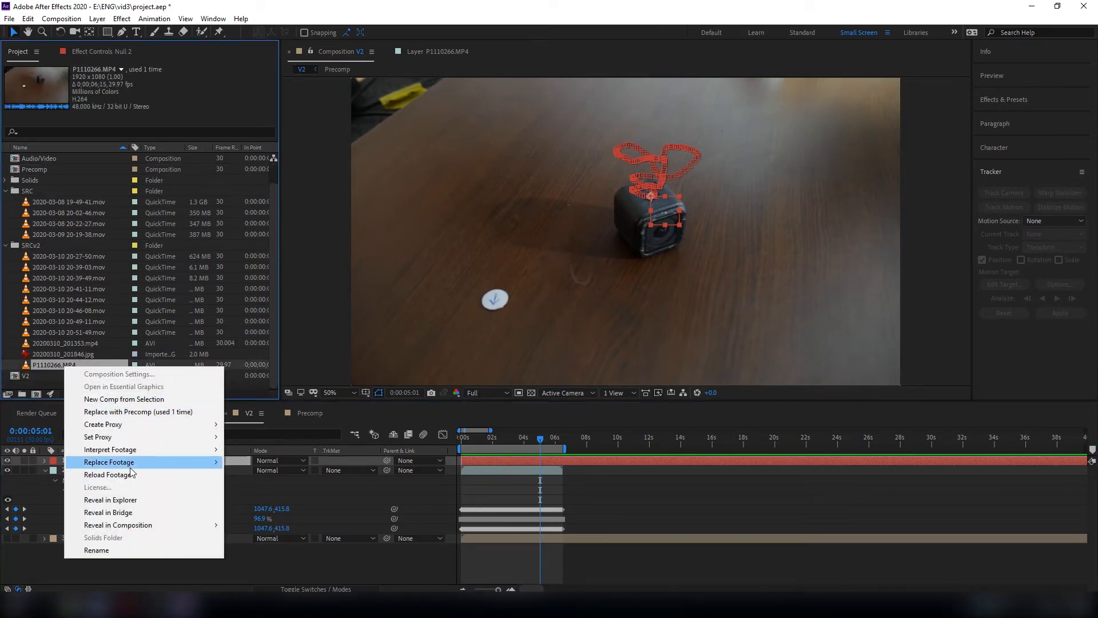
pyautogui.moveTo(132, 451)
pyautogui.click(255, 448)
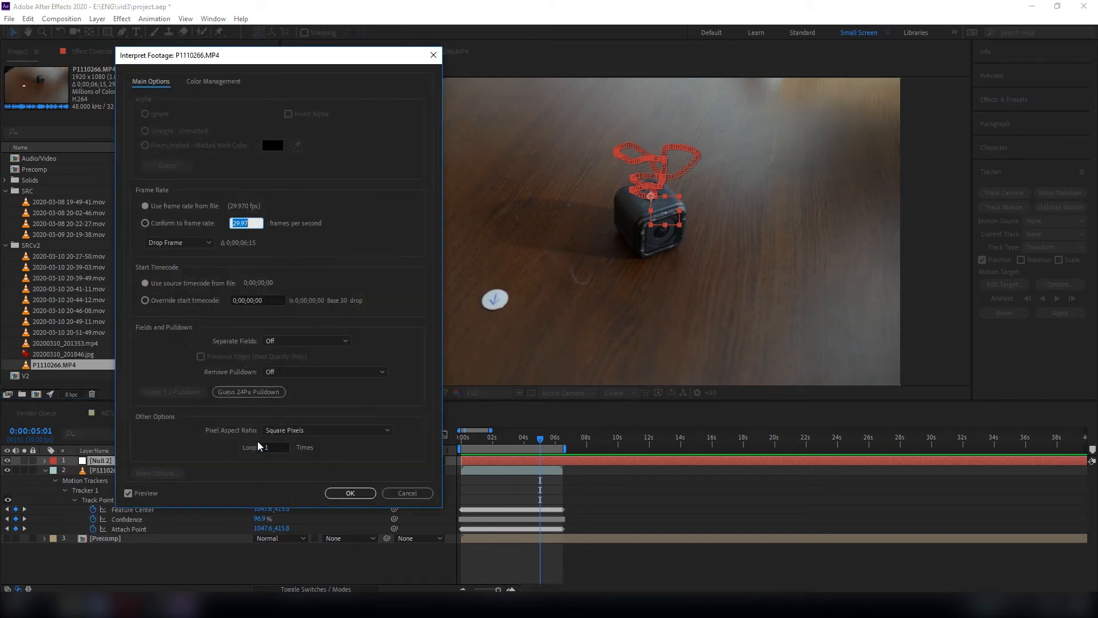
pyautogui.write('30')
pyautogui.press('Return')
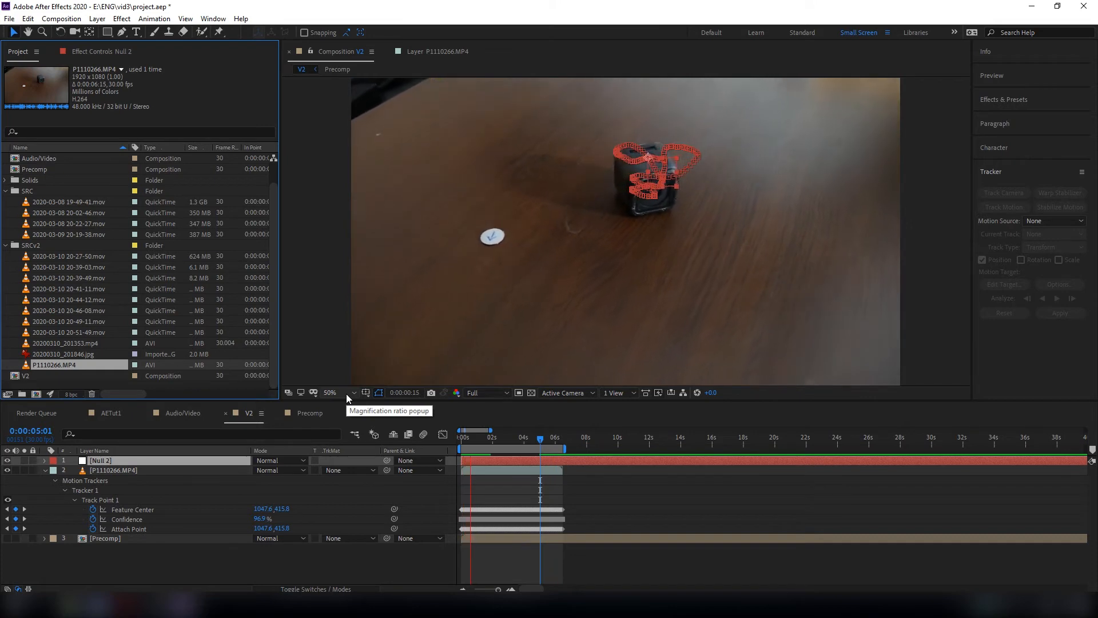
# Play back the V2 composition to check how Null 2 follows the camera at the new frame rate.
pyautogui.click(340, 566)
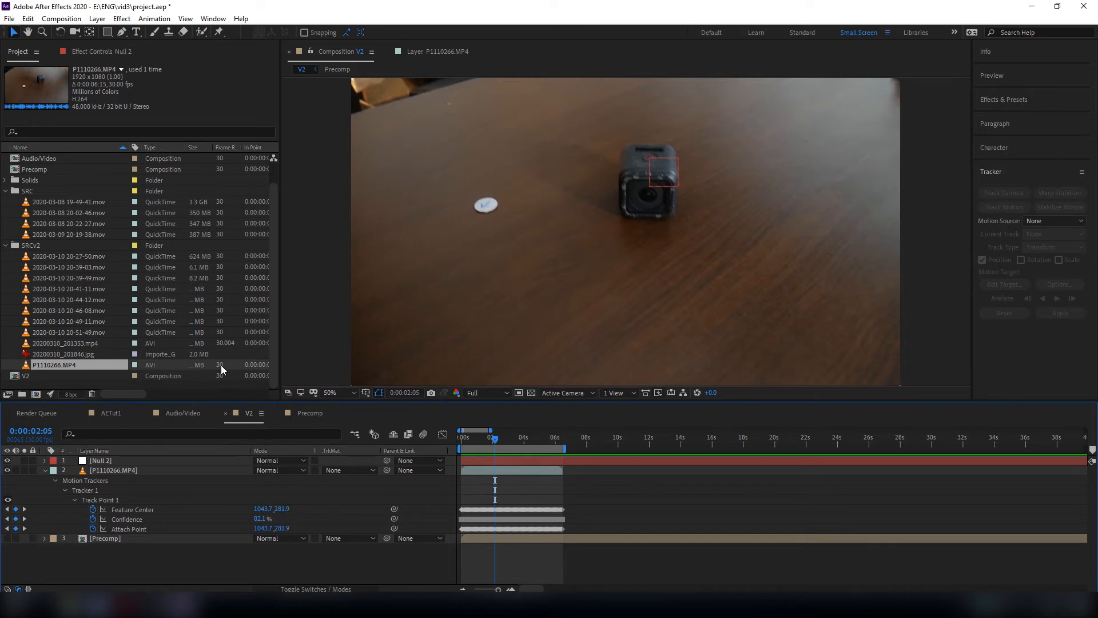
pyautogui.press('space')
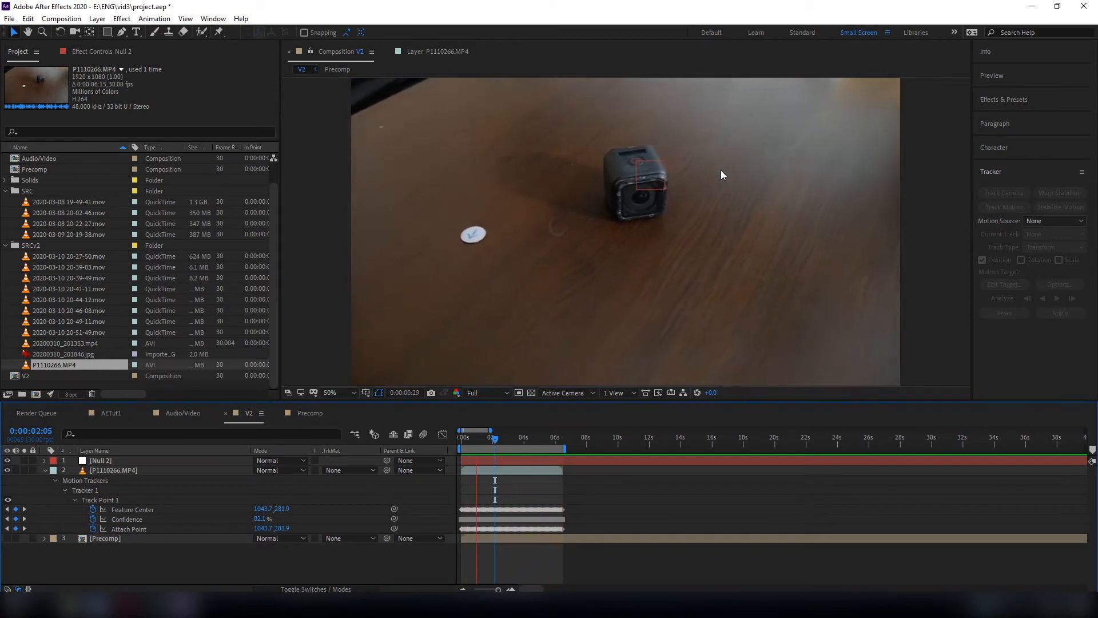
pyautogui.press('space')
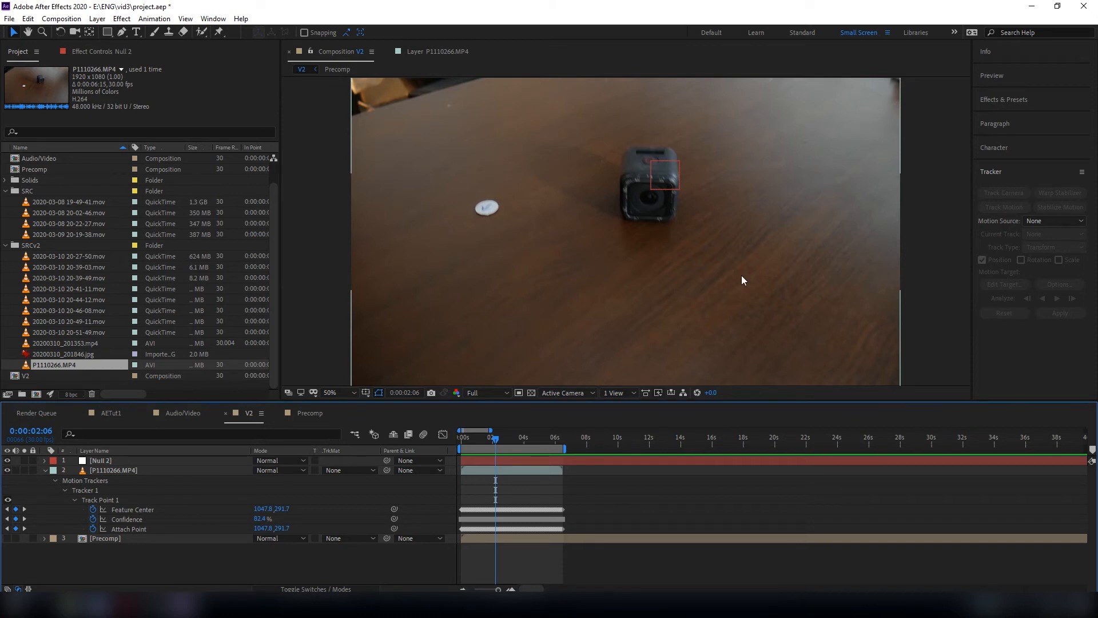
pyautogui.press('space')
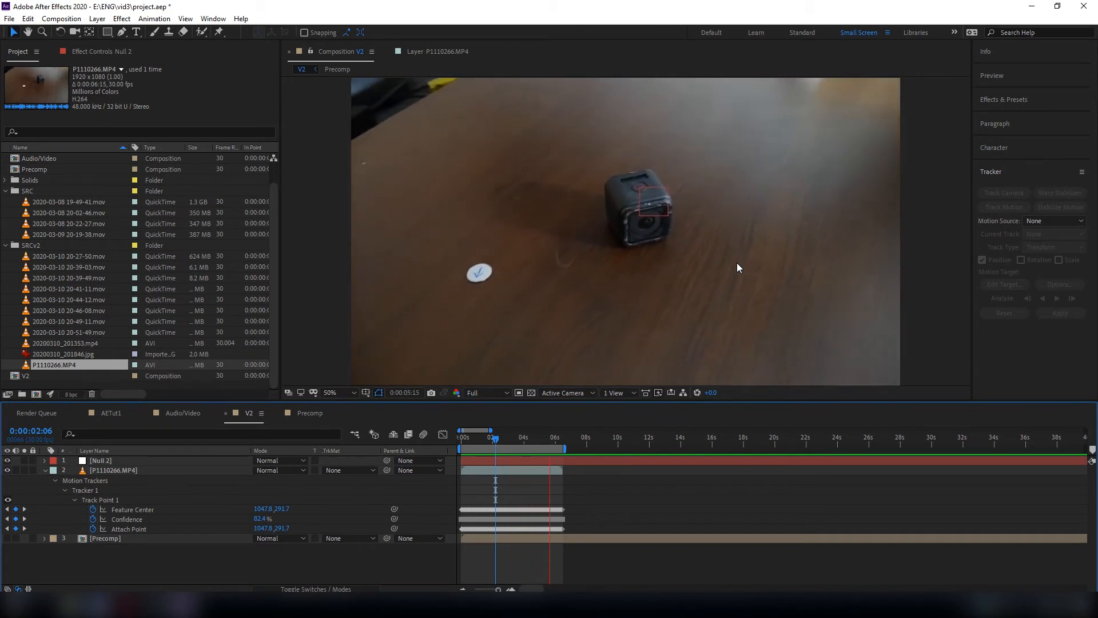
# Add a text layer reading TRACK and place it over the top of the small camera.
pyautogui.press('space')
pyautogui.hotkey('ctrl', 't')
pyautogui.click(555, 281)
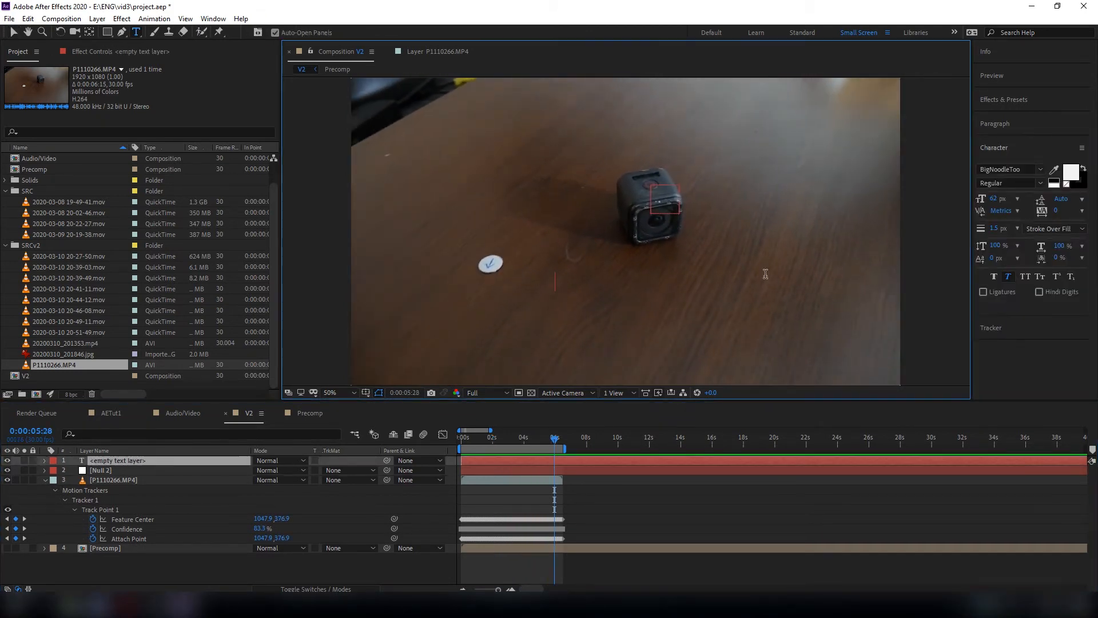
pyautogui.write('TRACK')
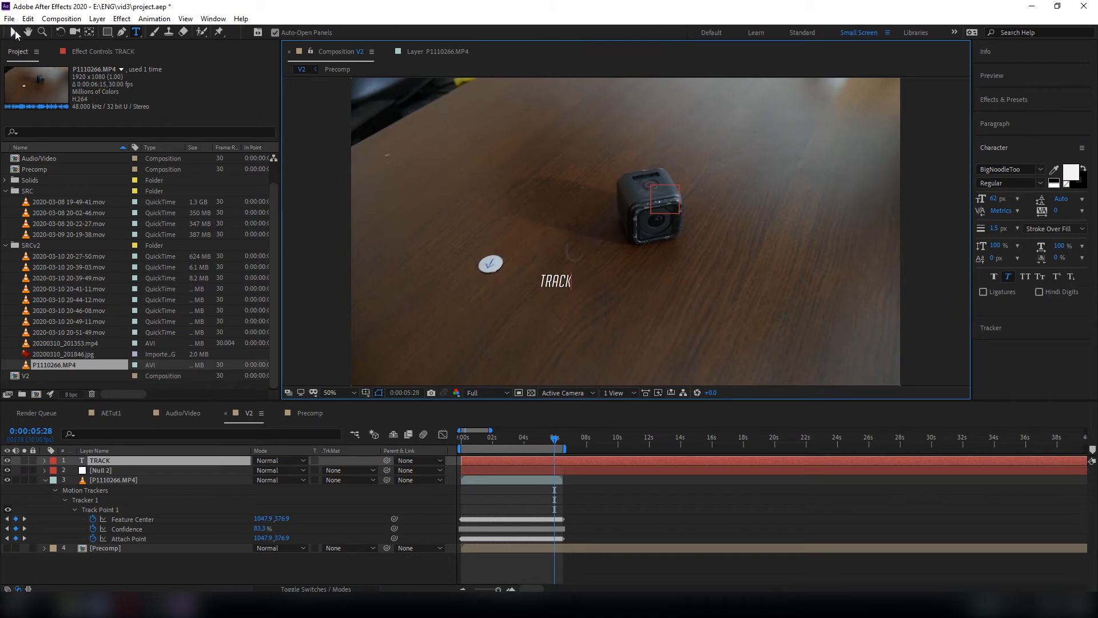
pyautogui.click(15, 33)
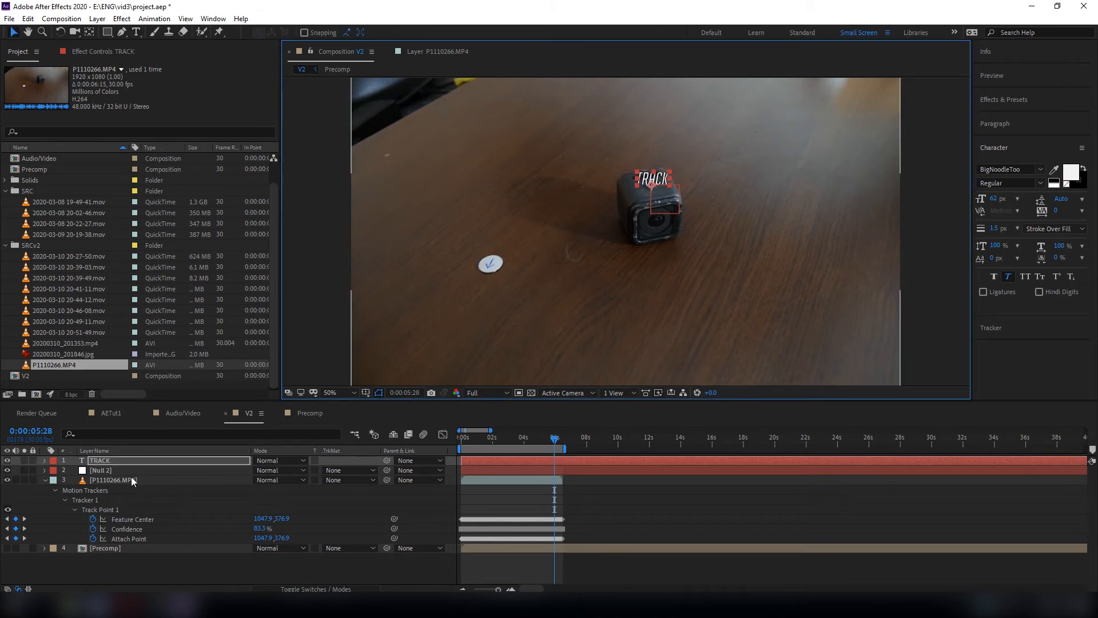
# Change the text to GOPRO, parent the text layer to Null 2, and hide the null.
pyautogui.hotkey('ctrl', 't')
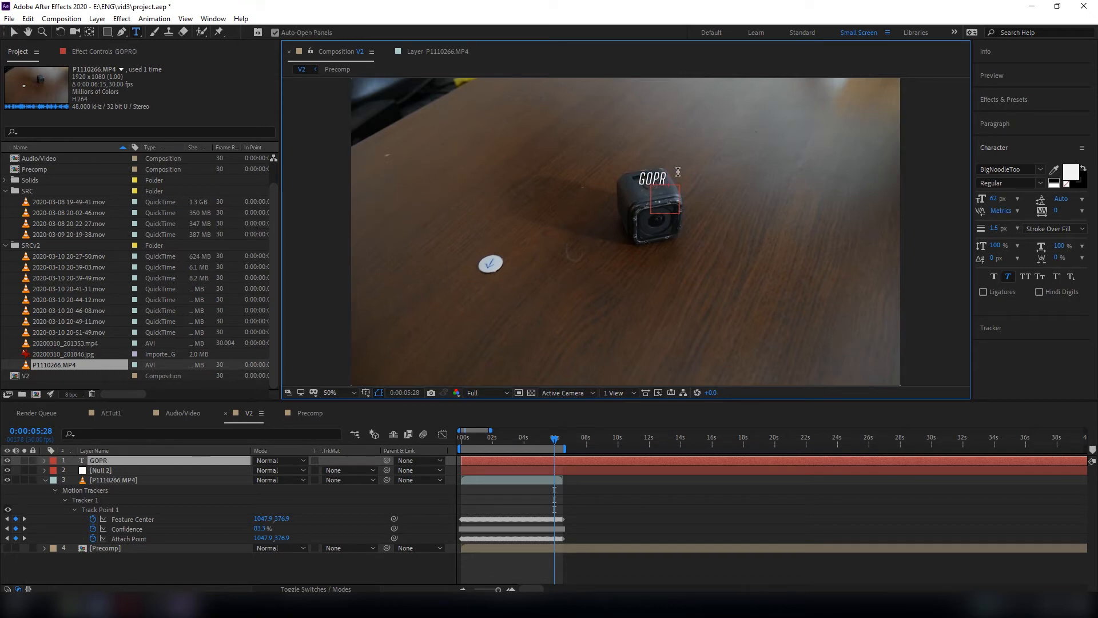
pyautogui.click(115, 463)
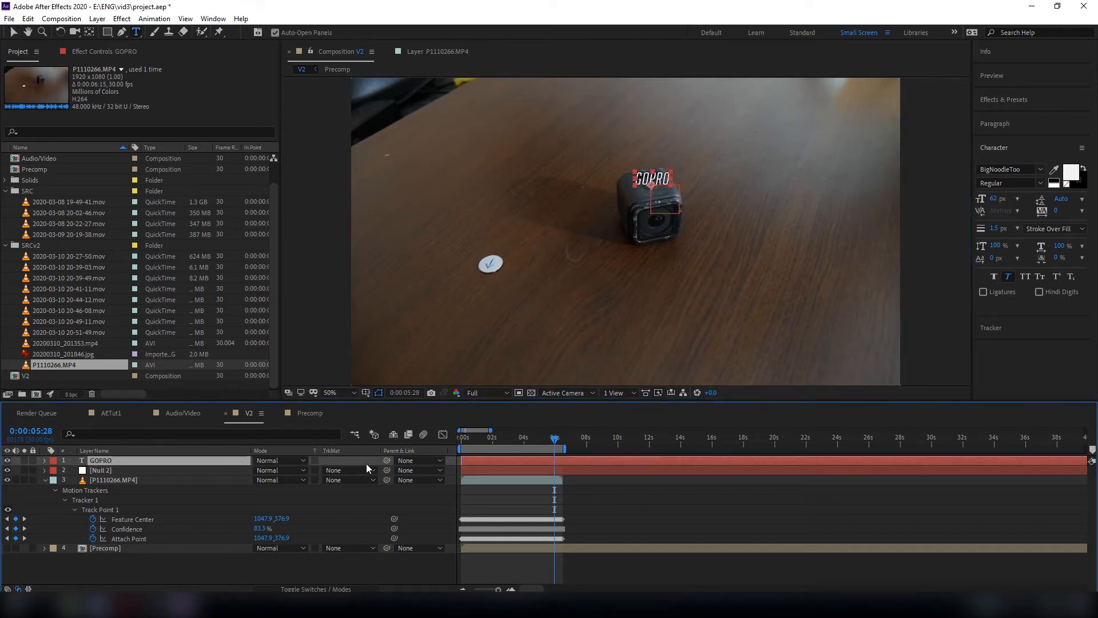
pyautogui.moveTo(387, 460); pyautogui.dragTo(101, 470)
pyautogui.click(45, 481)
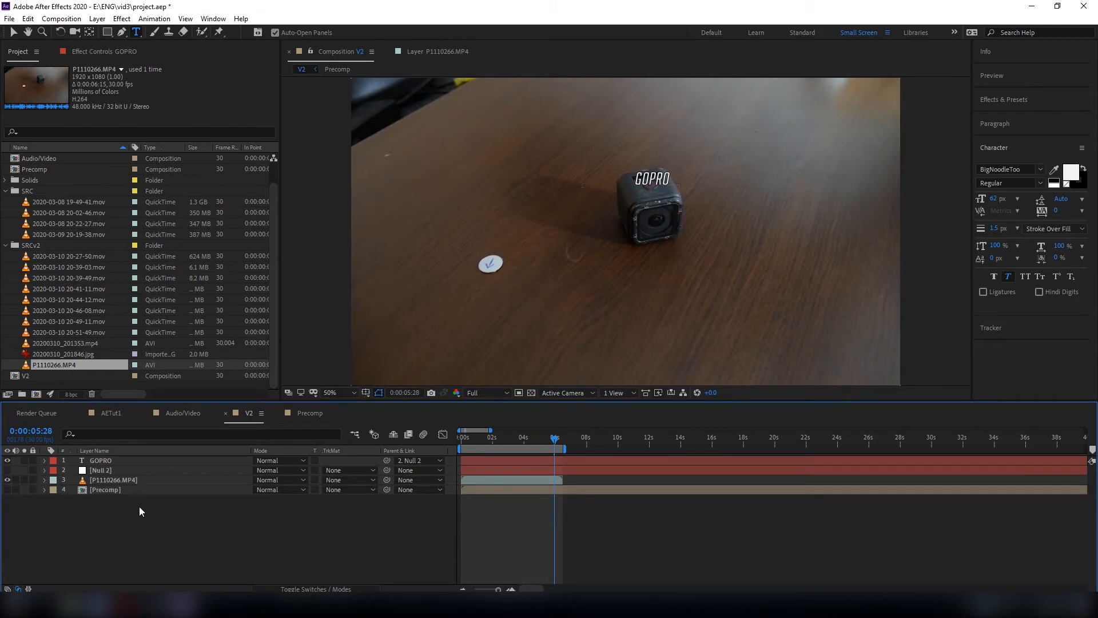
# Play back the V2 composition from the start to check how the GOPRO text follows the camera.
pyautogui.moveTo(555, 450); pyautogui.dragTo(461, 438)
pyautogui.press('space')
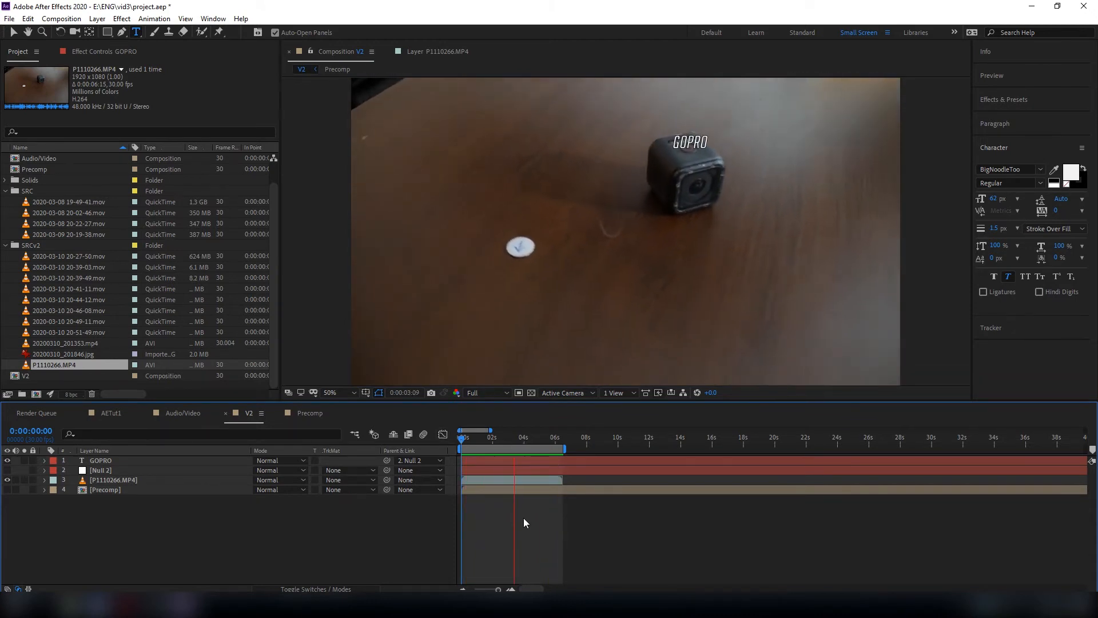
pyautogui.press('space')
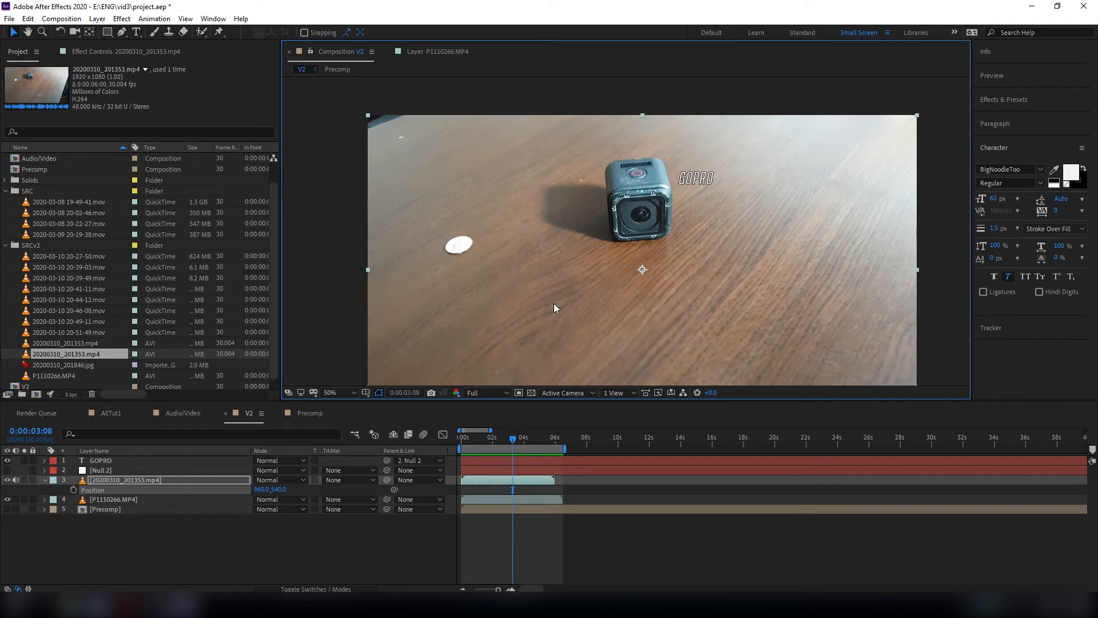
# Scrub and play the composition close up to compare the GOPRO text with the camera in the 20200310_201353.mp4 layer.
pyautogui.click(499, 437)
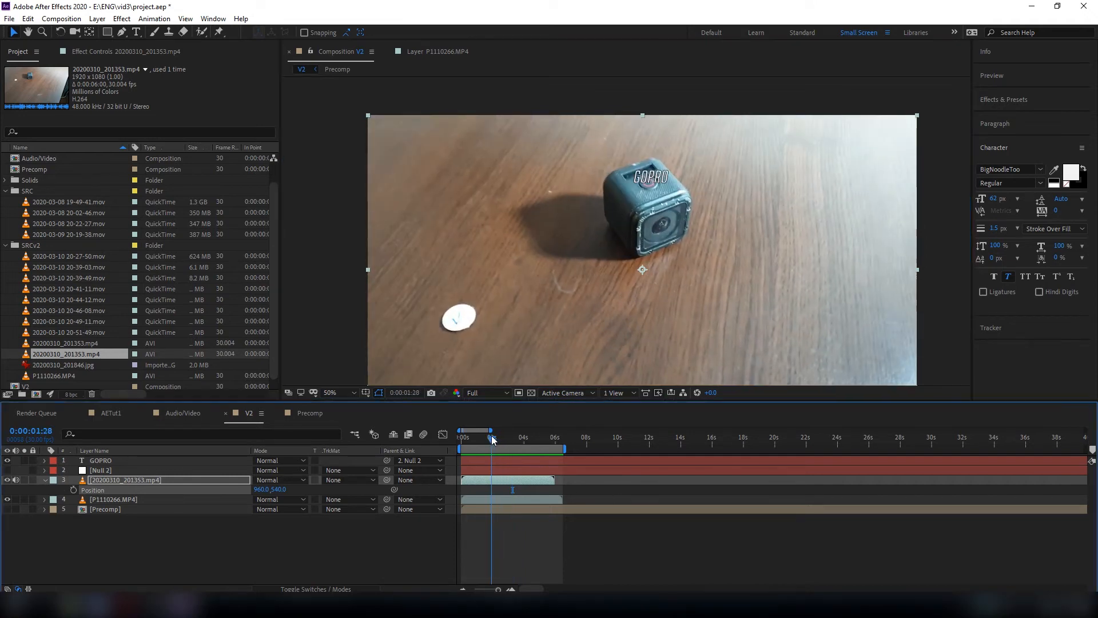
pyautogui.moveTo(499, 437); pyautogui.dragTo(509, 437)
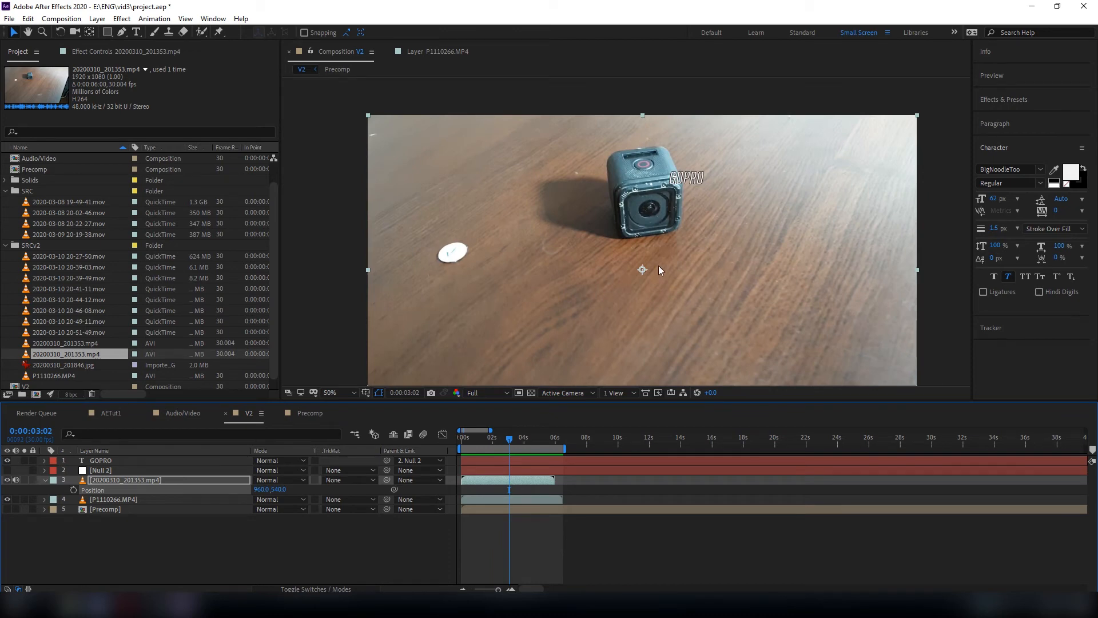
pyautogui.press('space')
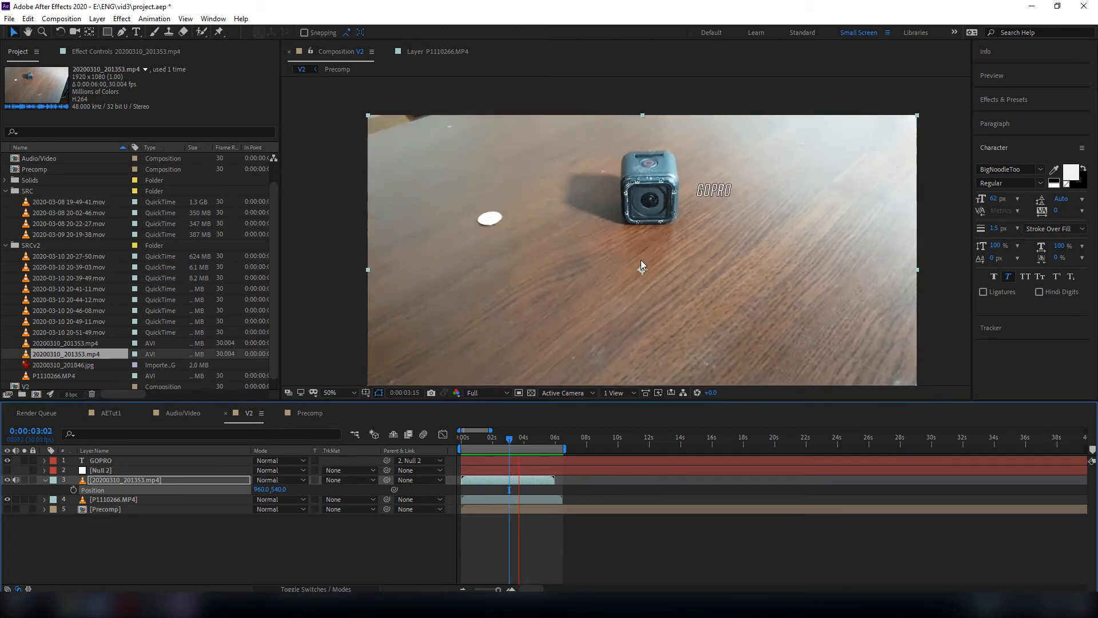
pyautogui.scroll(2, 646, 201)
pyautogui.scroll(1, 647, 202)
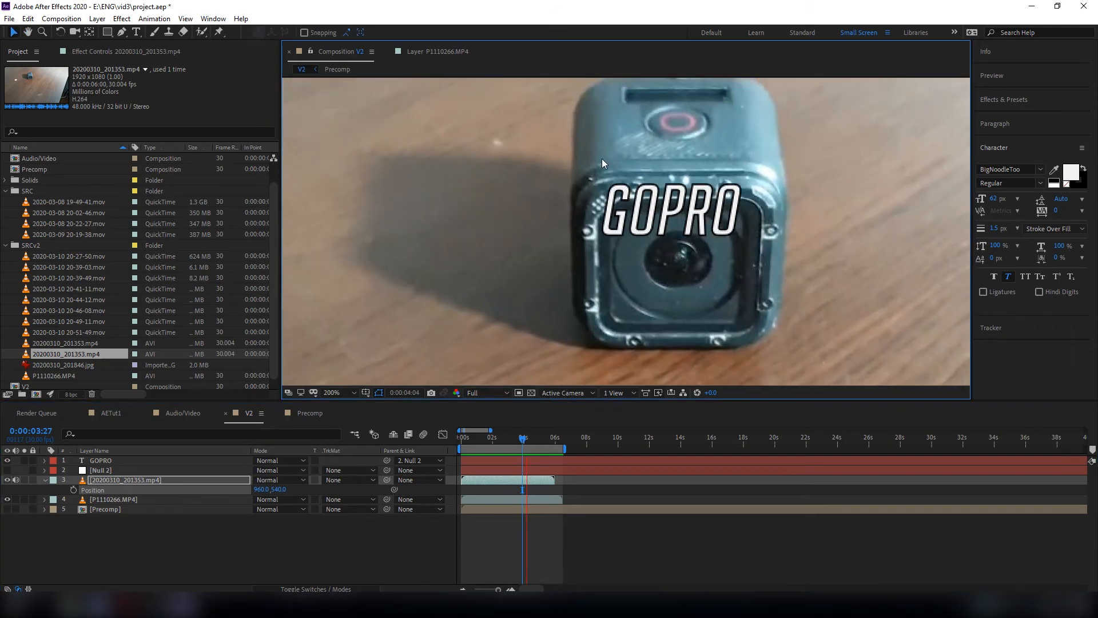
pyautogui.press('space')
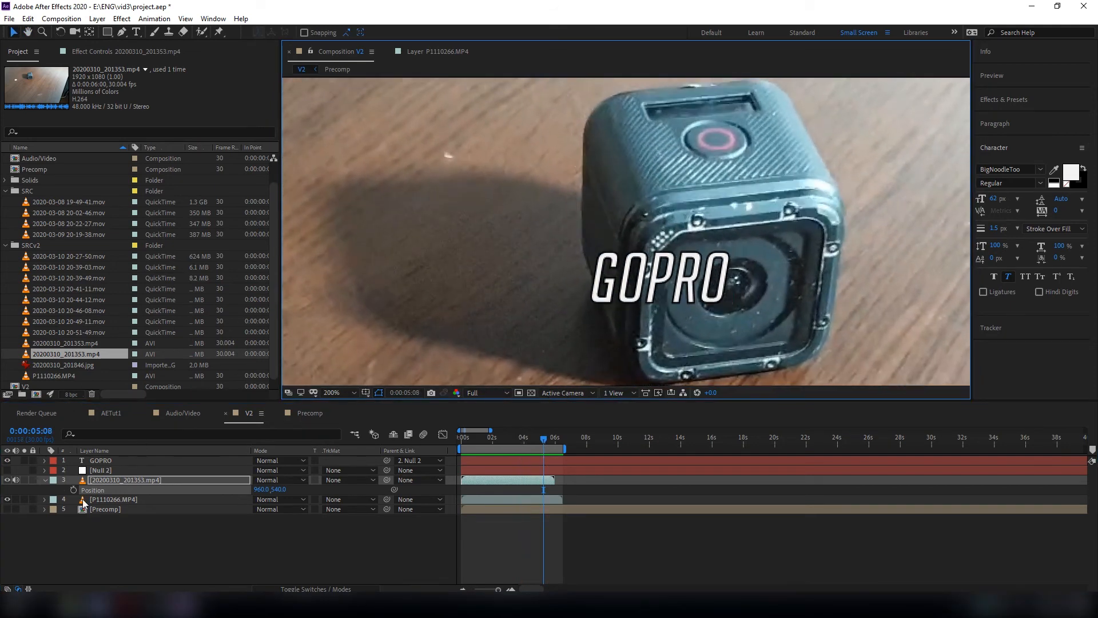
# Hide the GOPRO text layer and compare the sharpness of the 20200310_201353.mp4 layer with the P1110266.MP4 footage beneath it.
pyautogui.click(7, 460)
pyautogui.press('space')
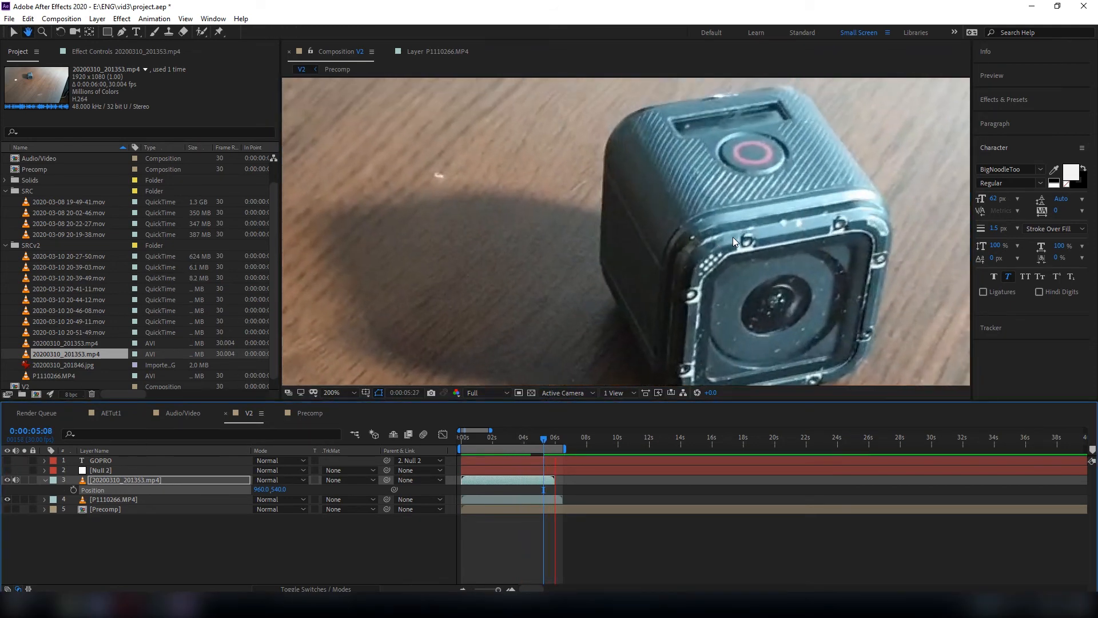
pyautogui.click(8, 480)
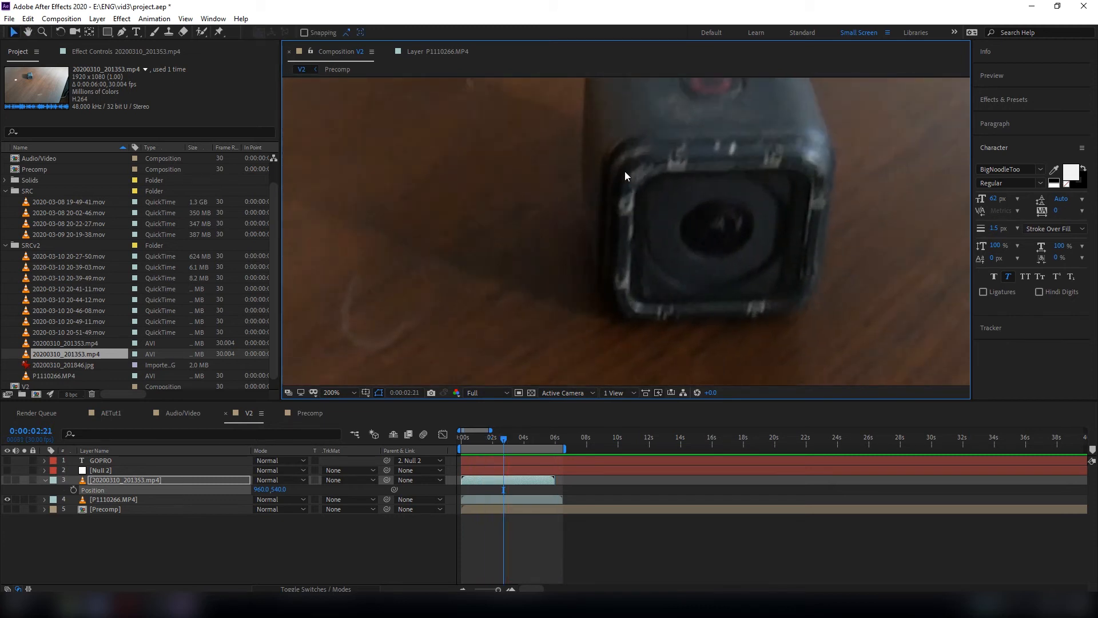
pyautogui.click(7, 480)
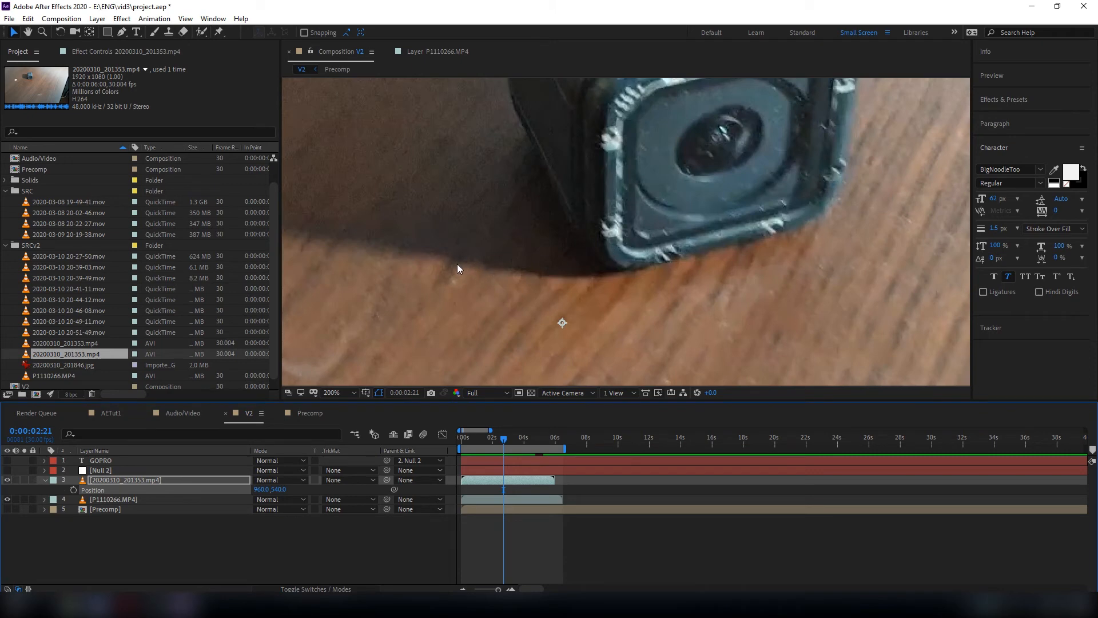
# Examine the camera's edges and surface details close up in the 20200310_201353.mp4 layer.
pyautogui.moveTo(430, 242); pyautogui.dragTo(503, 297)
pyautogui.moveTo(382, 273); pyautogui.dragTo(410, 286)
pyautogui.scroll(-1, 515, 248)
pyautogui.moveTo(567, 240); pyautogui.dragTo(526, 296)
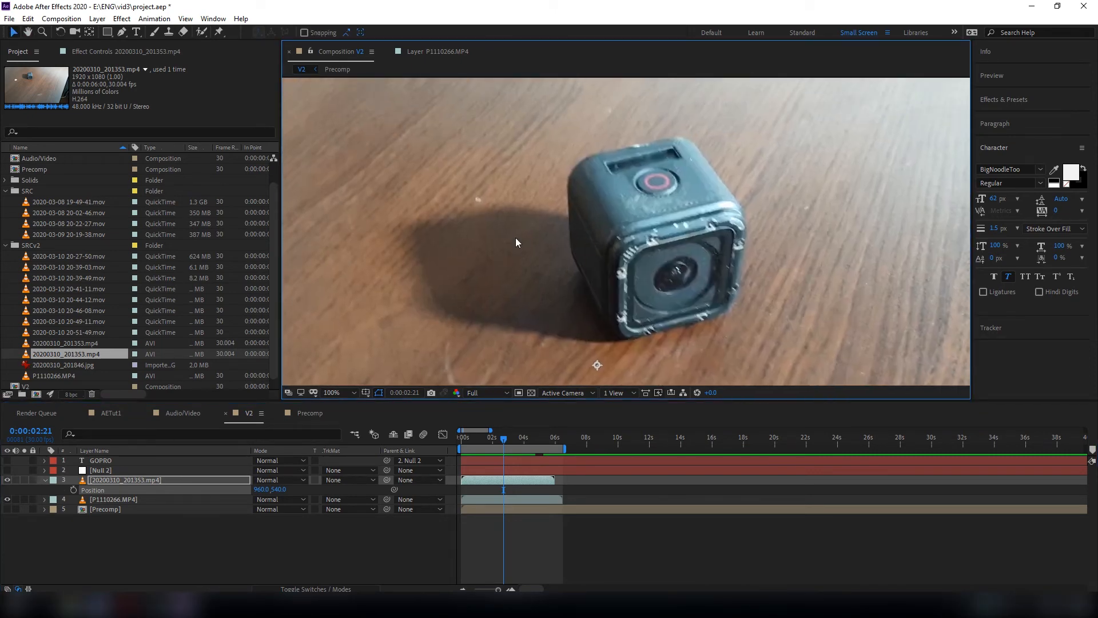
pyautogui.press('space')
pyautogui.moveTo(607, 306); pyautogui.dragTo(579, 273)
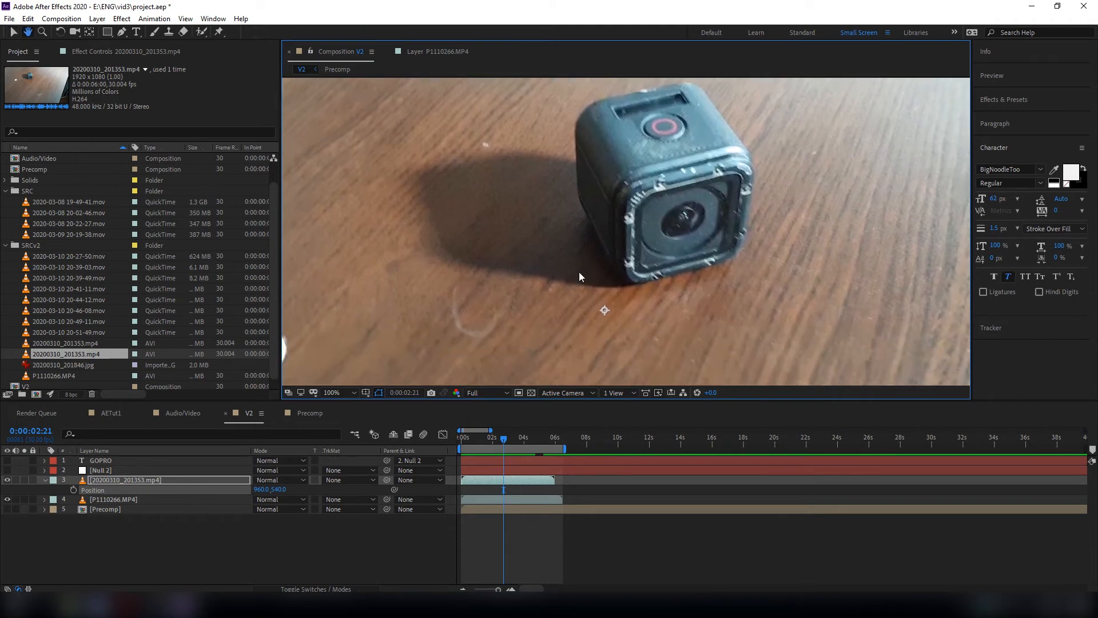
pyautogui.moveTo(617, 215); pyautogui.dragTo(588, 250)
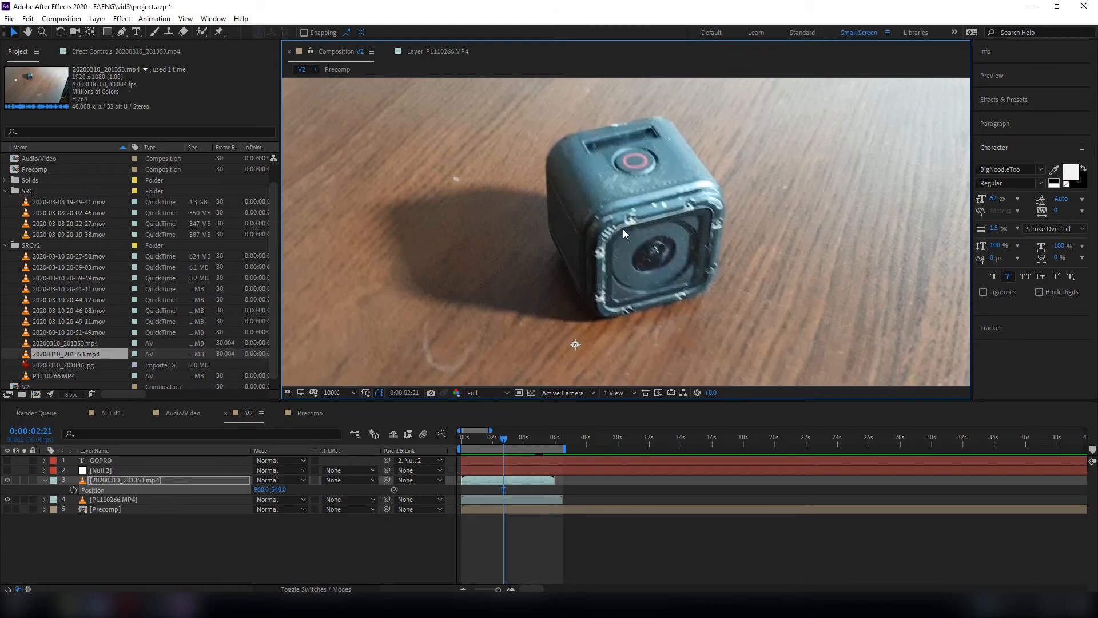
pyautogui.scroll(2, 624, 233)
pyautogui.scroll(-2, 608, 215)
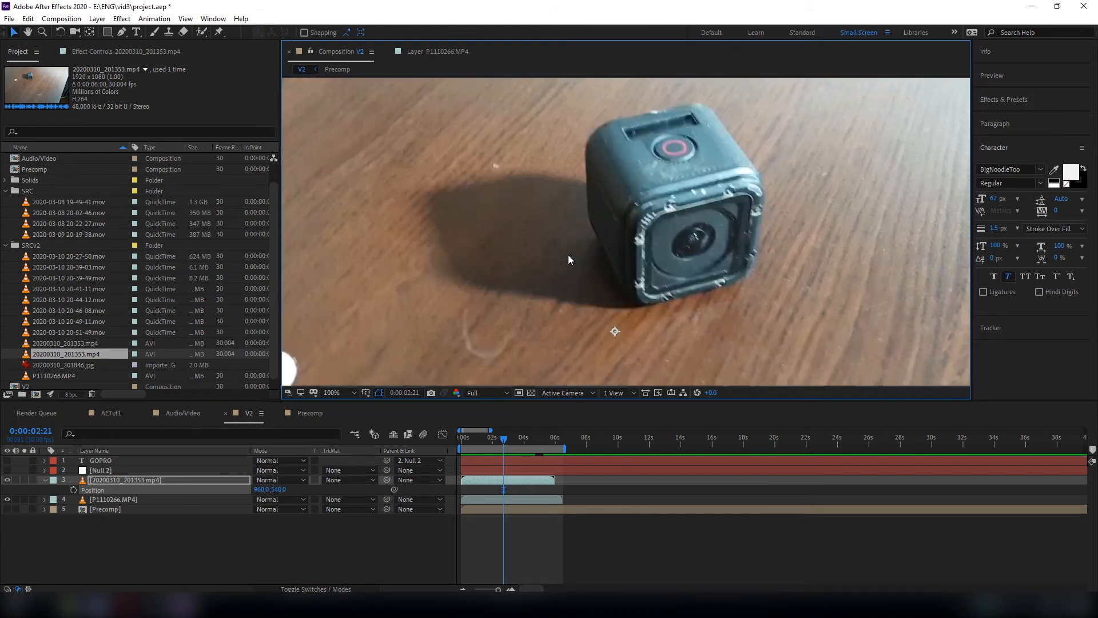
# Hide the 20200310_201353.mp4 layer, play the P1110266.MP4 footage beneath it, and show the layer again.
pyautogui.click(7, 480)
pyautogui.press('space')
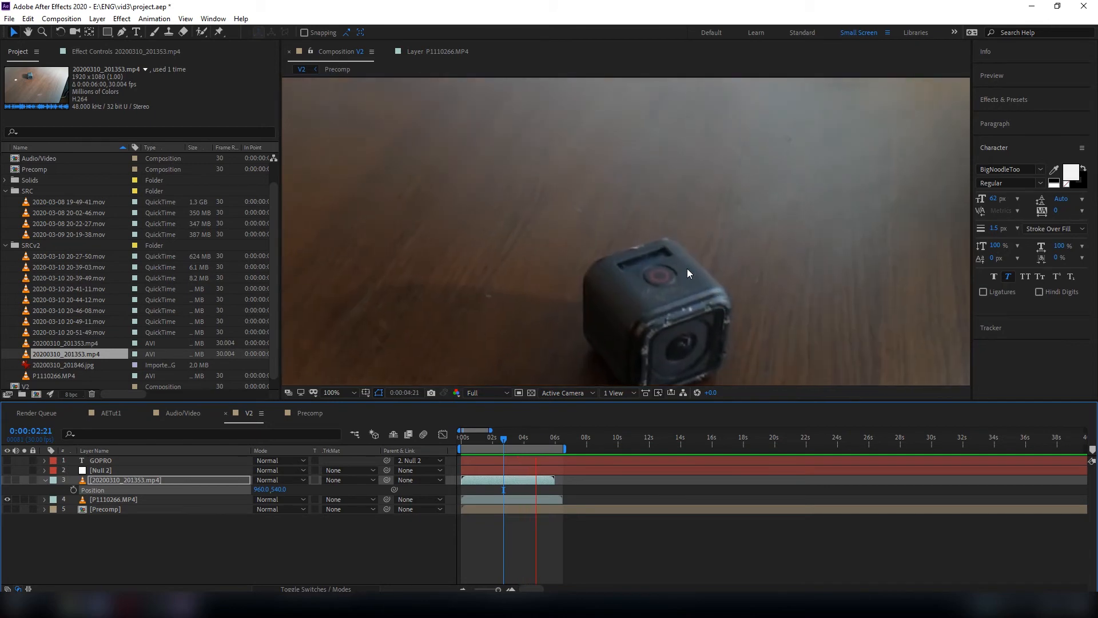
pyautogui.click(7, 481)
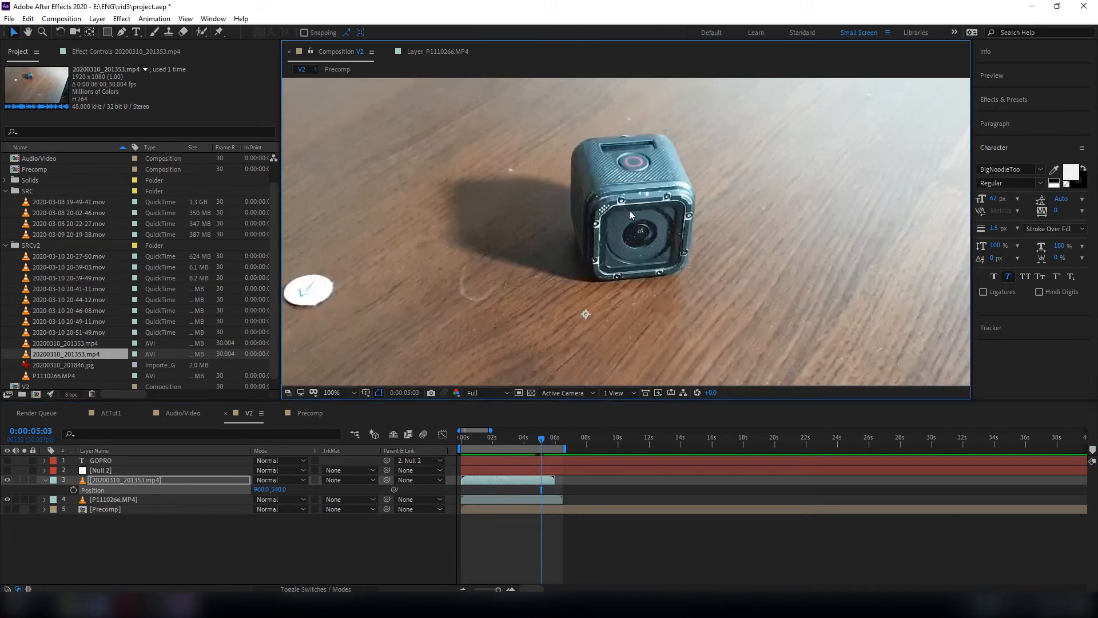
# Open the 20200310_201353.mp4 layer in the Layer viewer and inspect the camera close up.
pyautogui.doubleClick(133, 480)
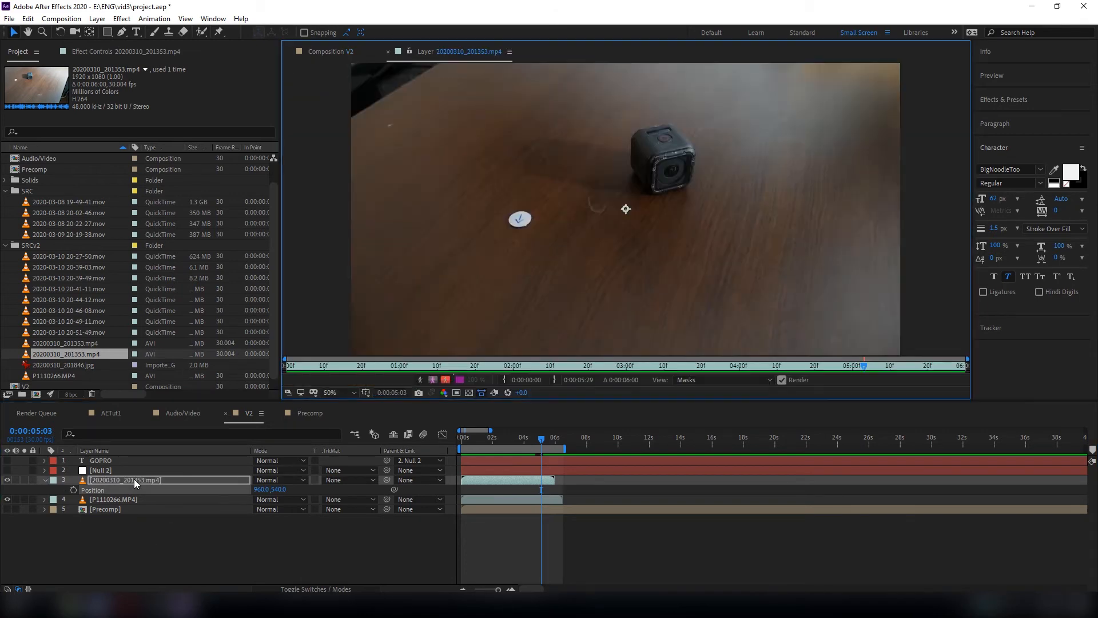
pyautogui.scroll(4, 622, 190)
pyautogui.scroll(-2, 629, 216)
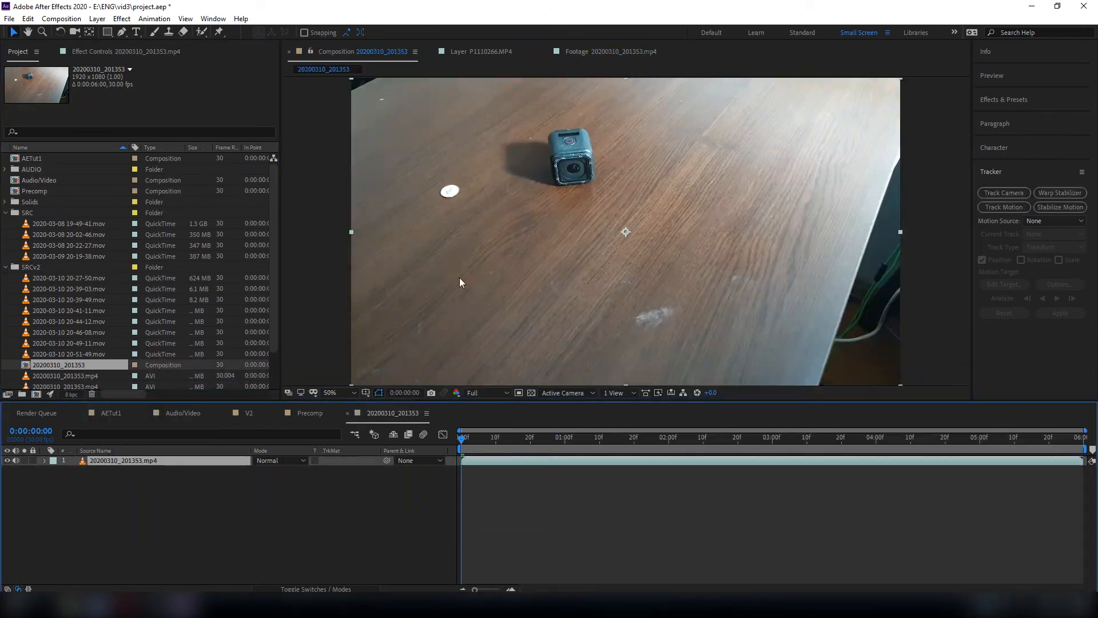
# Analyze the motion of the camera's round top button forward through the 20200310_201353.mp4 layer.
pyautogui.doubleClick(122, 461)
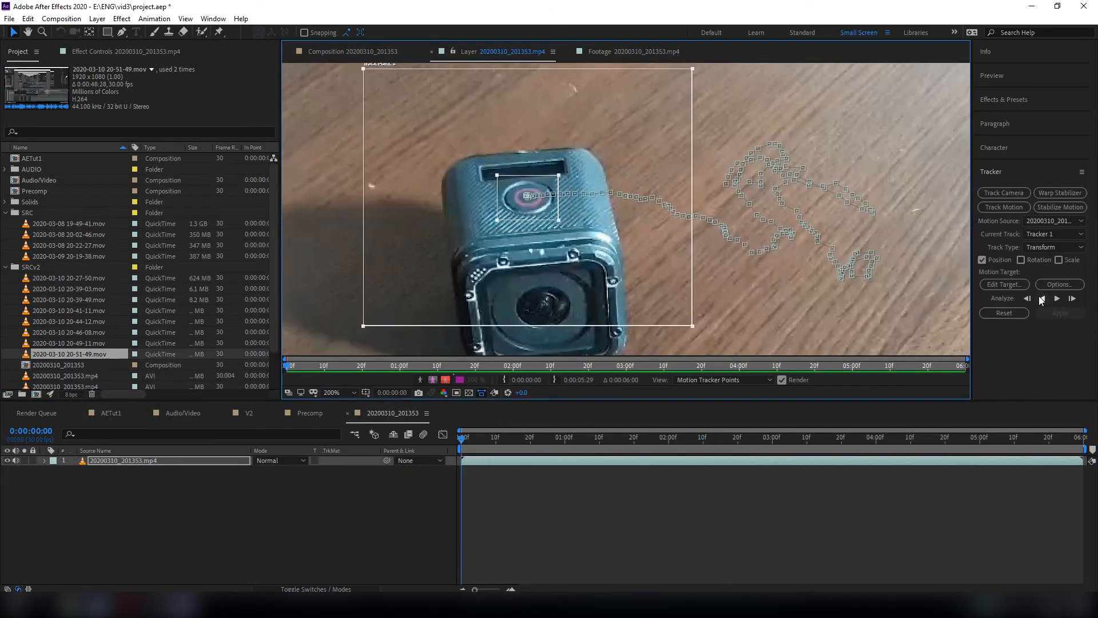
pyautogui.click(1057, 298)
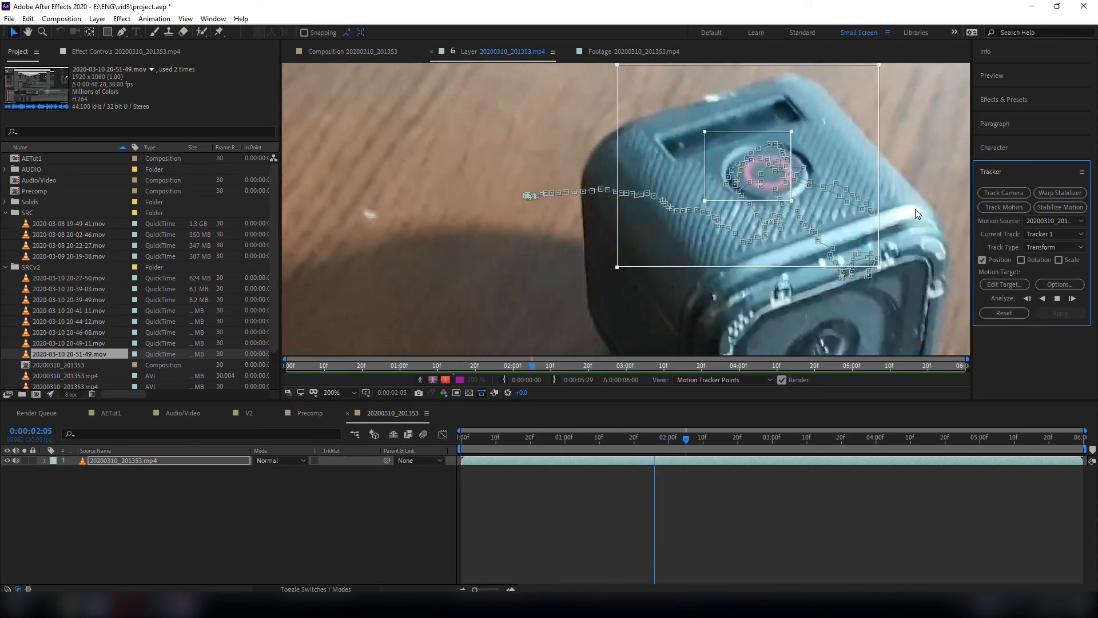
pyautogui.scroll(-1, 915, 208)
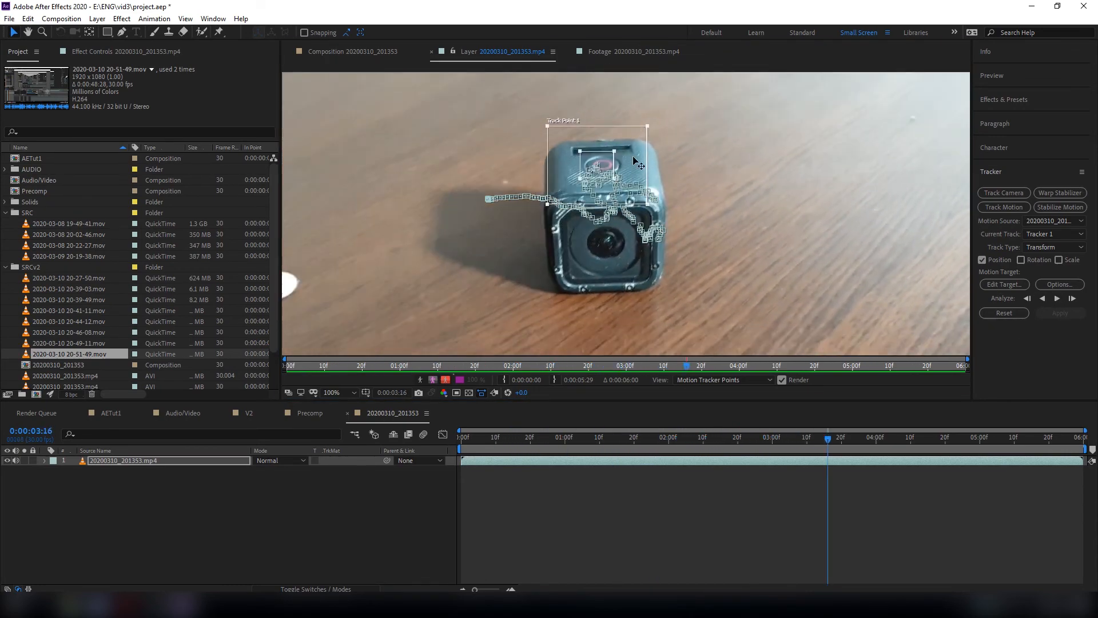
pyautogui.scroll(1, 915, 343)
pyautogui.click(889, 365)
pyautogui.click(1057, 298)
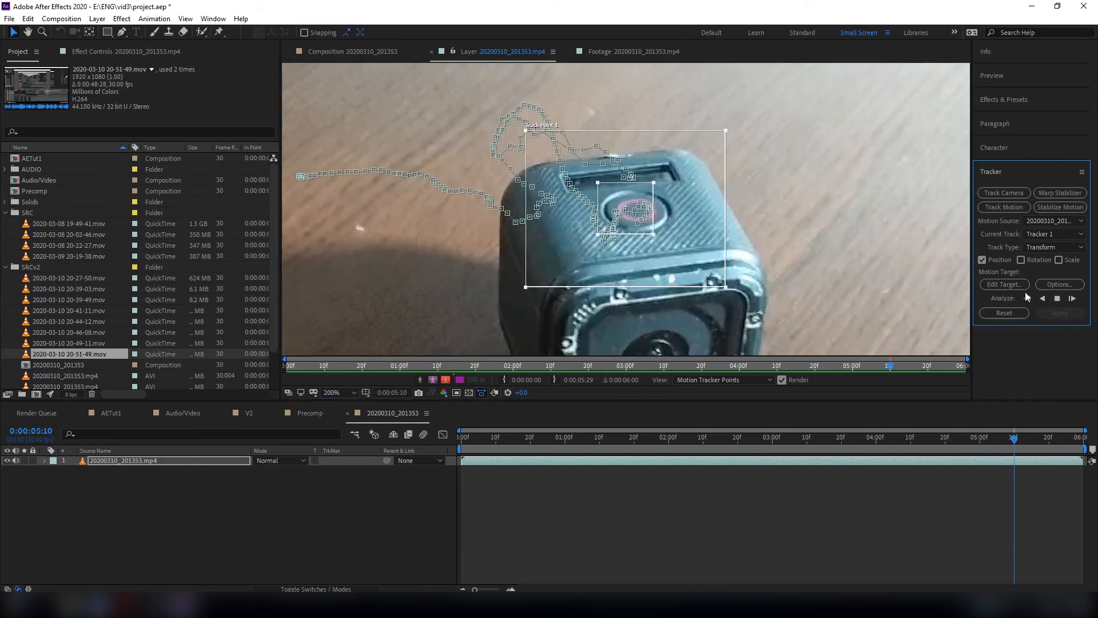
pyautogui.moveTo(921, 365); pyautogui.dragTo(916, 371)
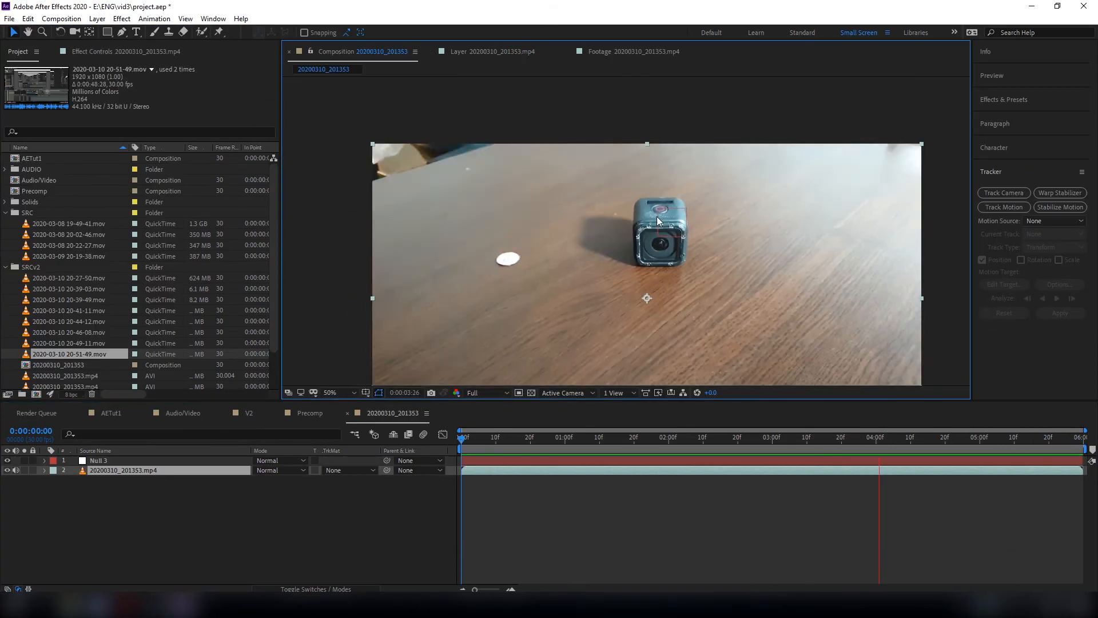
# Parent the Track text layer to Null 3 and play the composition to check how the text follows the camera.
pyautogui.moveTo(387, 470); pyautogui.dragTo(154, 461)
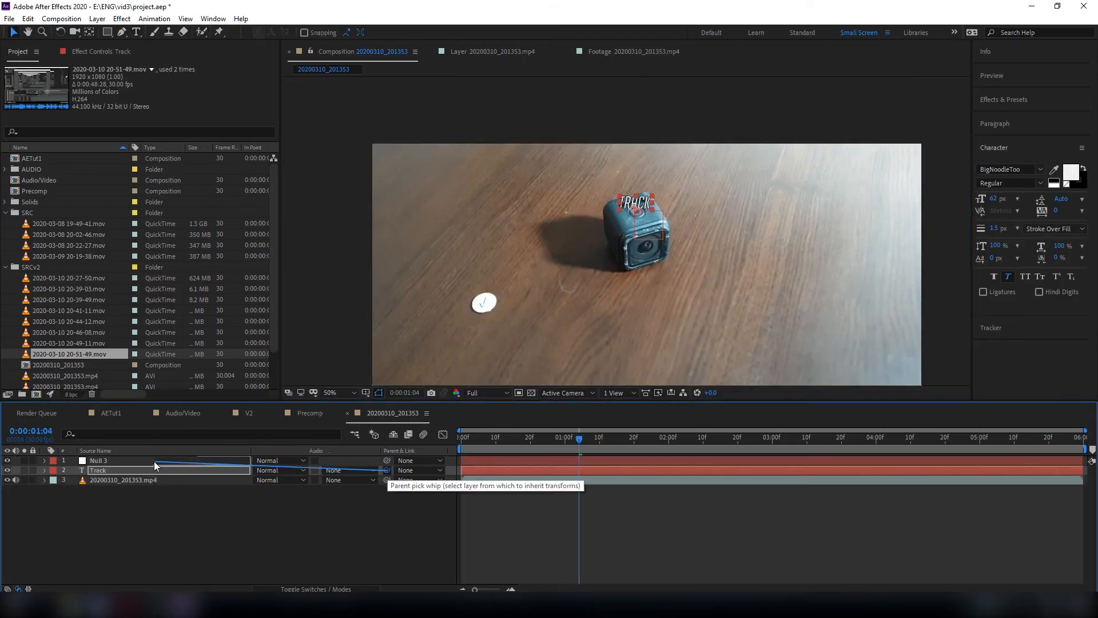
pyautogui.press('space')
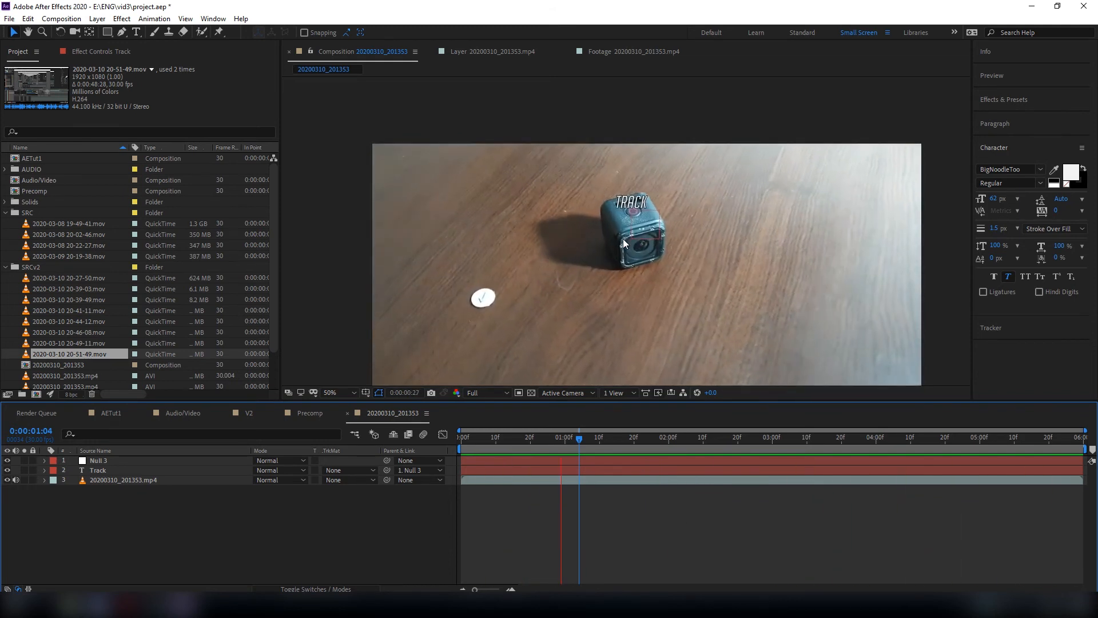
pyautogui.press('space')
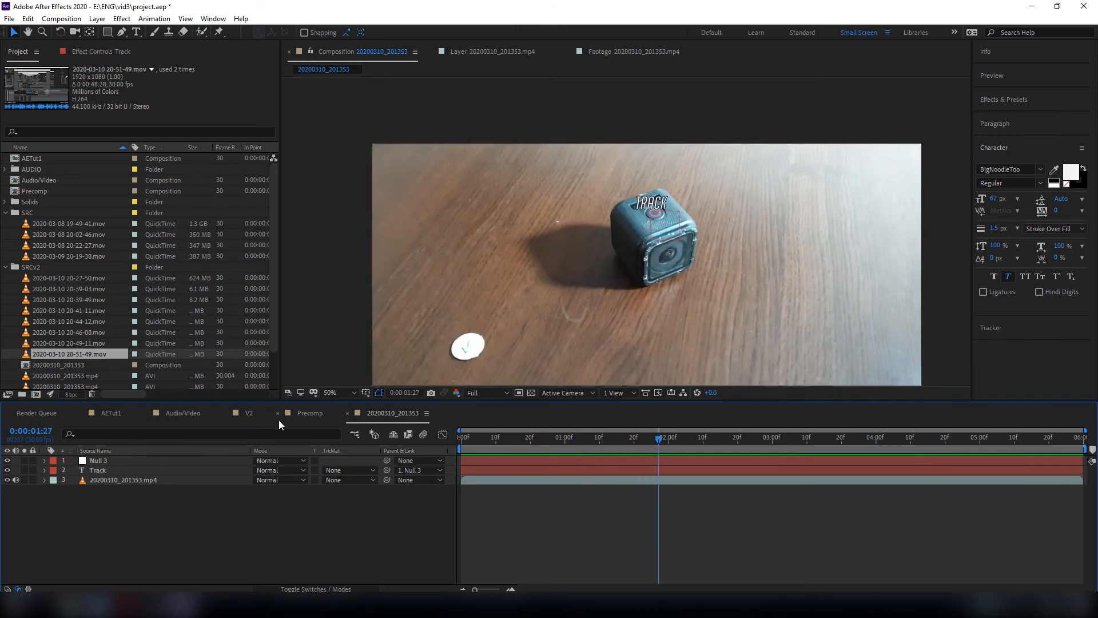
# Switch to the V2 composition and show the P1110266.MP4 layer at its first frame together with its tracker settings.
pyautogui.click(249, 413)
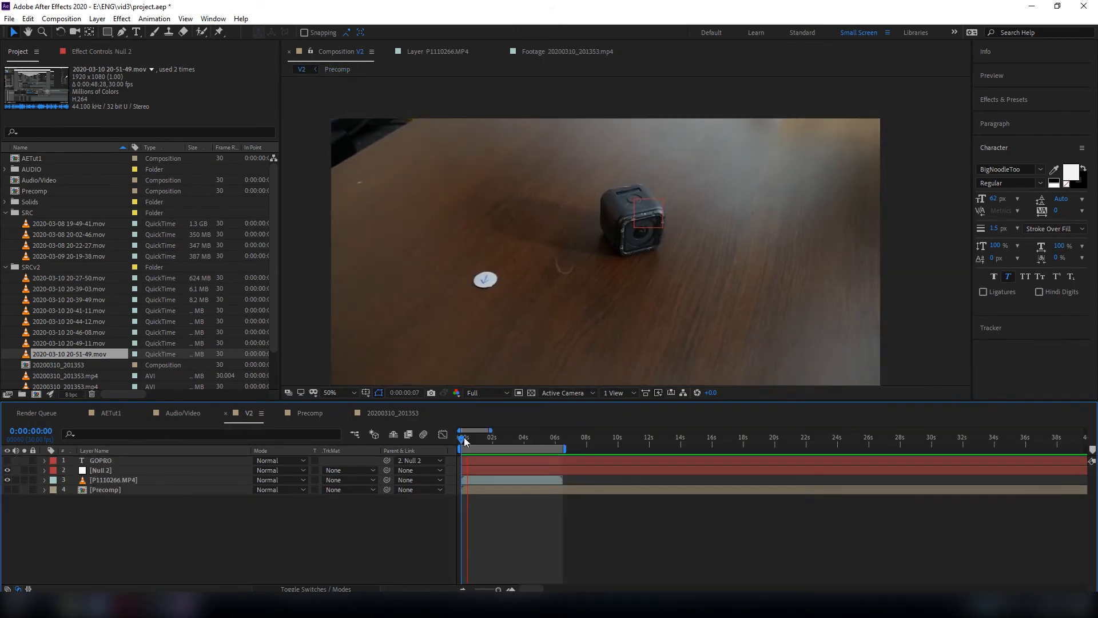
pyautogui.moveTo(465, 437)
pyautogui.mouseDown()
pyautogui.moveTo(529, 439)
pyautogui.moveTo(461, 438)
pyautogui.mouseUp()
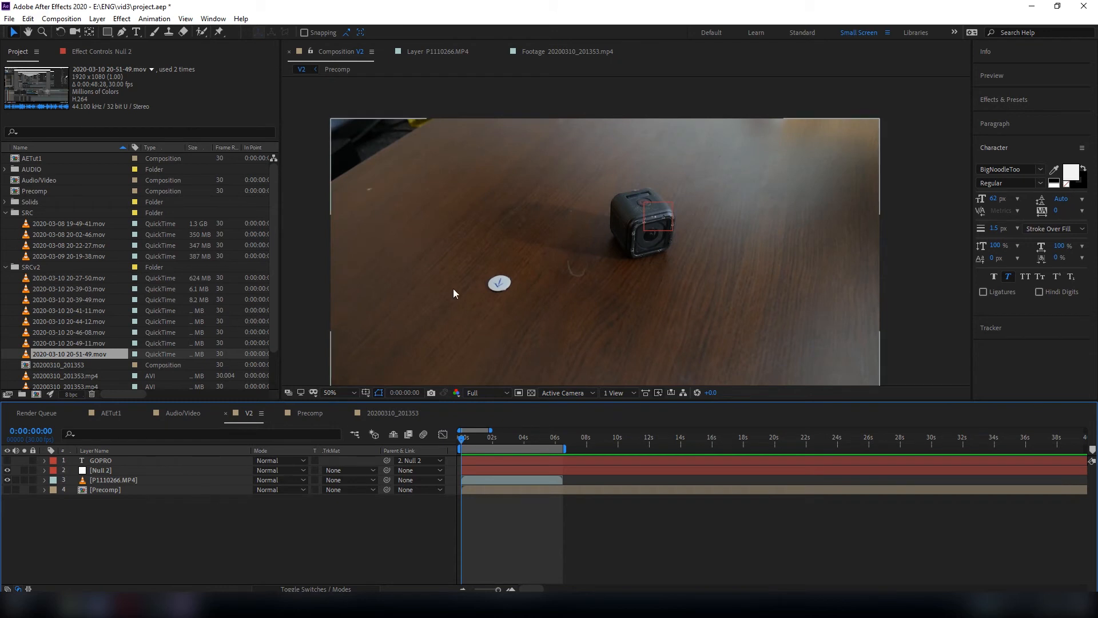
pyautogui.click(120, 481)
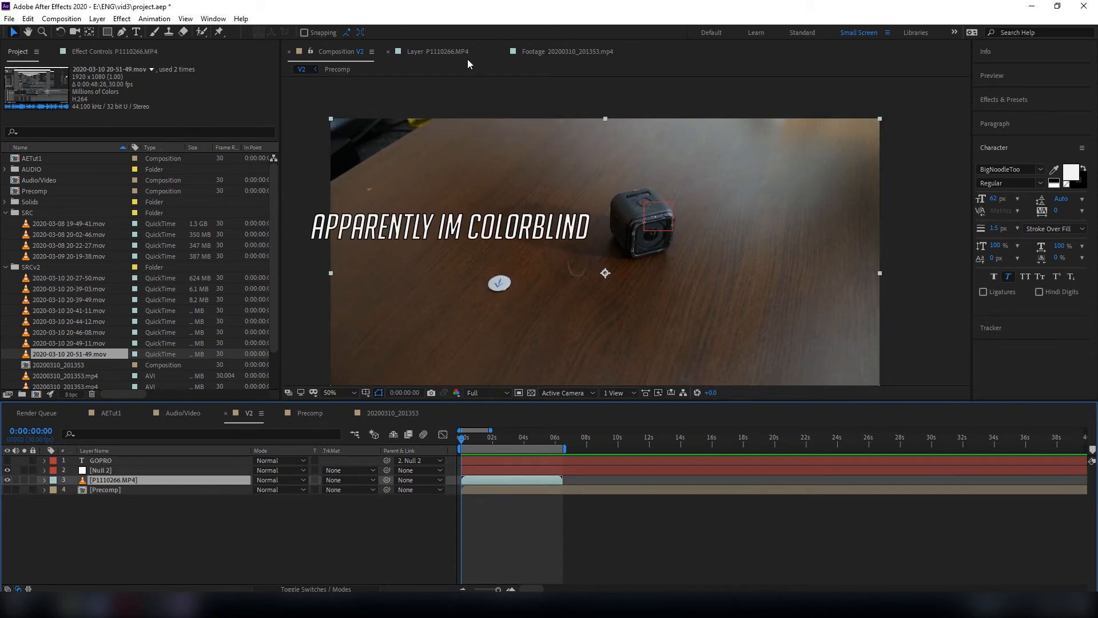
pyautogui.click(439, 51)
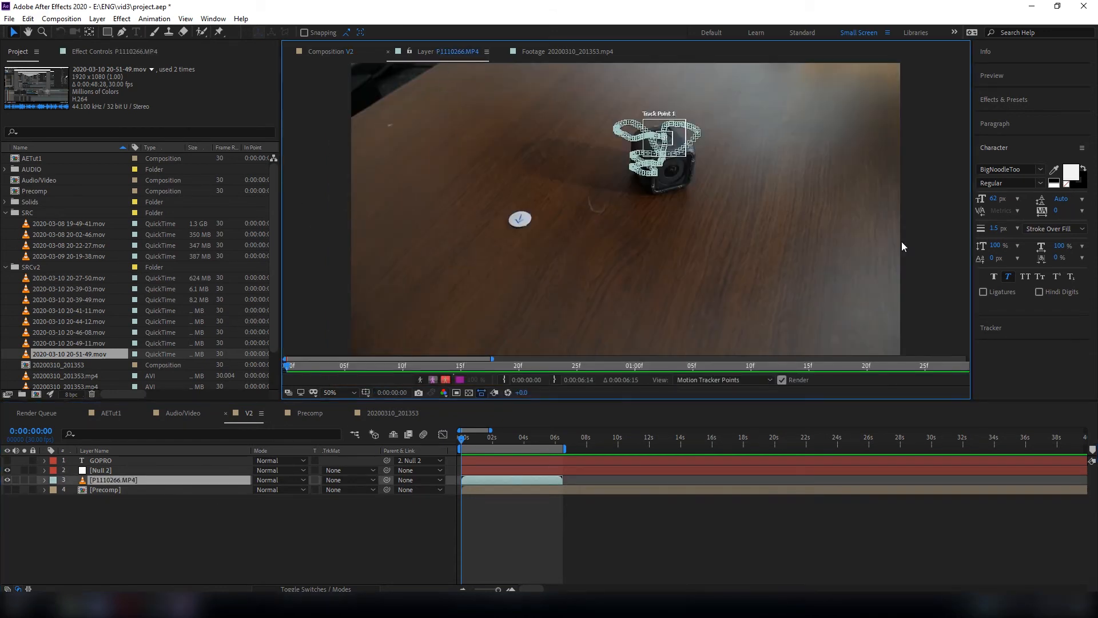
pyautogui.click(995, 326)
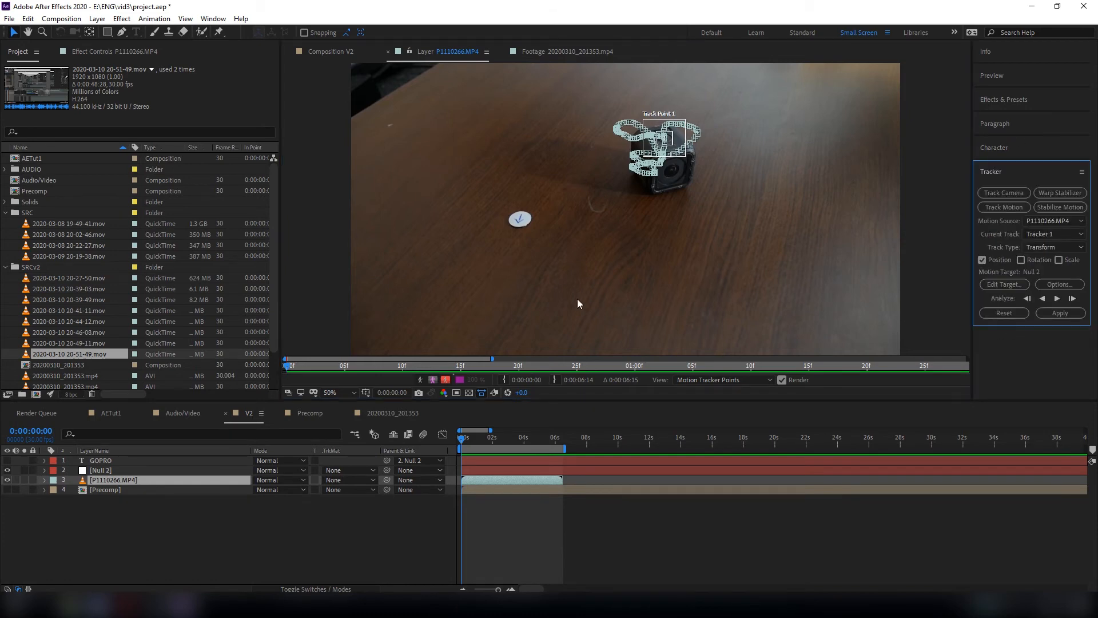
# Add a second motion tracker to the P1110266.MP4 layer and place its track point on the white marker with the check mark.
pyautogui.click(294, 544)
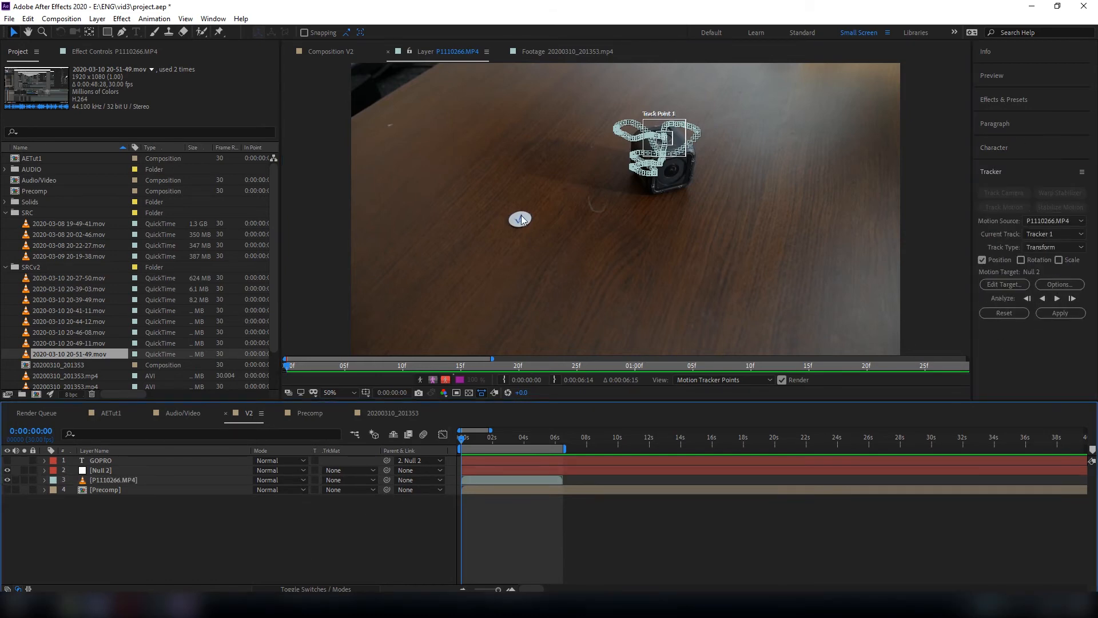
pyautogui.click(1050, 235)
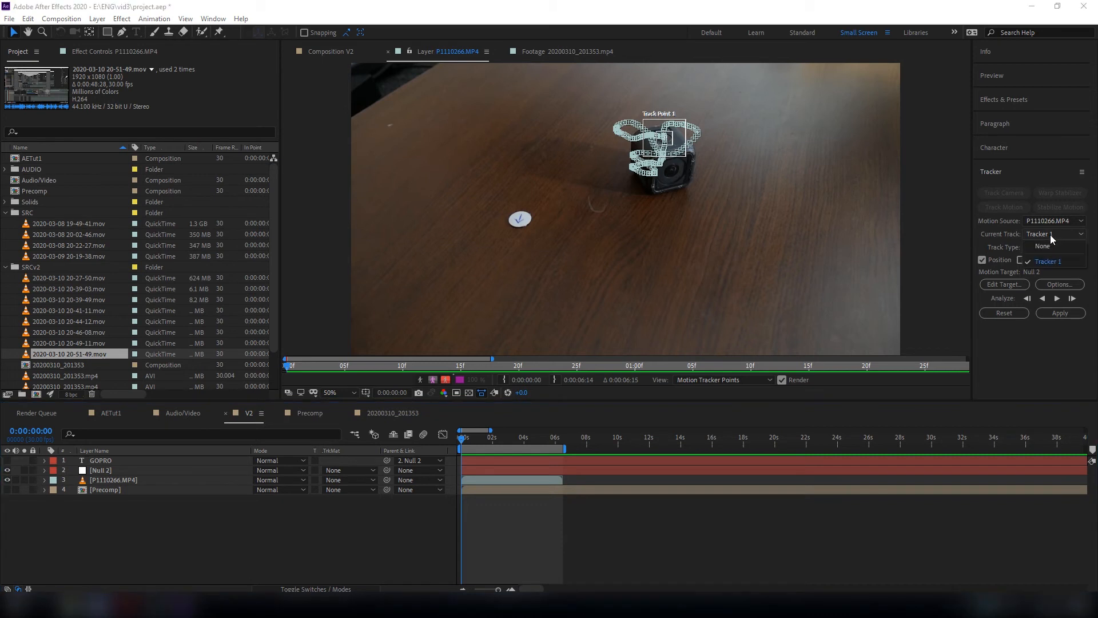
pyautogui.click(1055, 233)
pyautogui.click(114, 480)
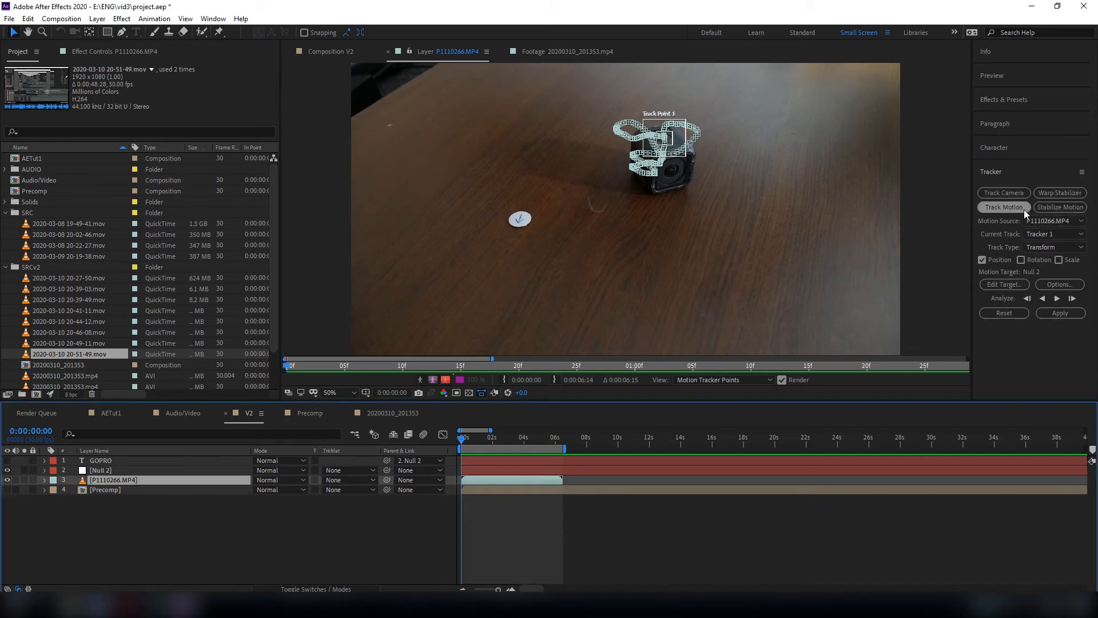
pyautogui.click(1004, 208)
pyautogui.scroll(2, 622, 214)
pyautogui.moveTo(635, 218); pyautogui.dragTo(436, 244)
pyautogui.scroll(1, 434, 243)
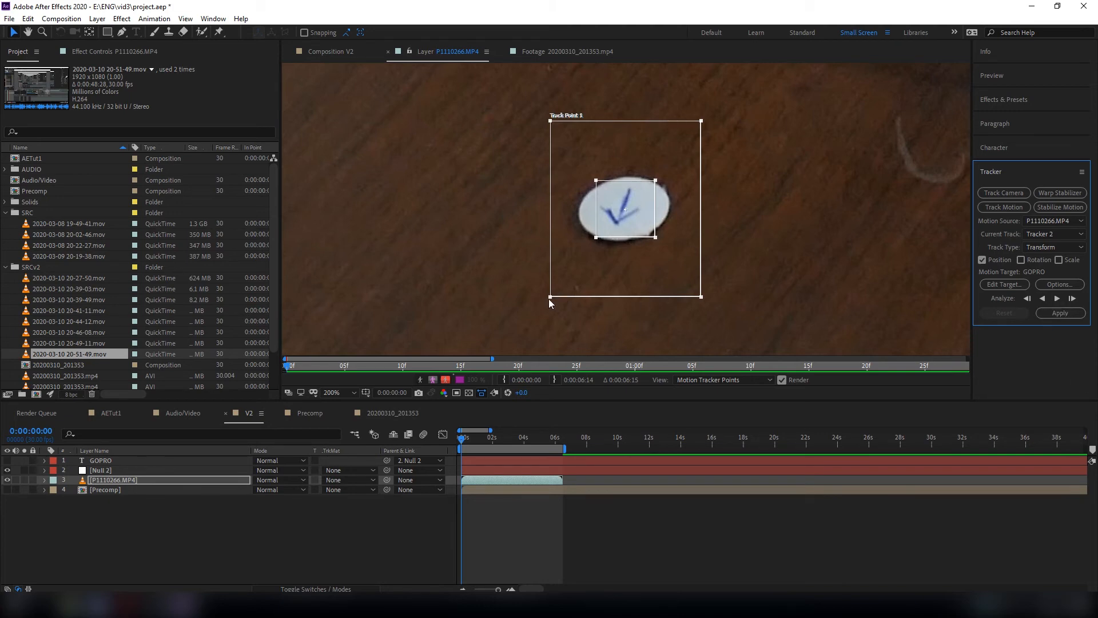
# Analyze the white marker forward to 0:00:00:23, stop there, and slightly shrink the track point's search region.
pyautogui.scroll(-1, 617, 223)
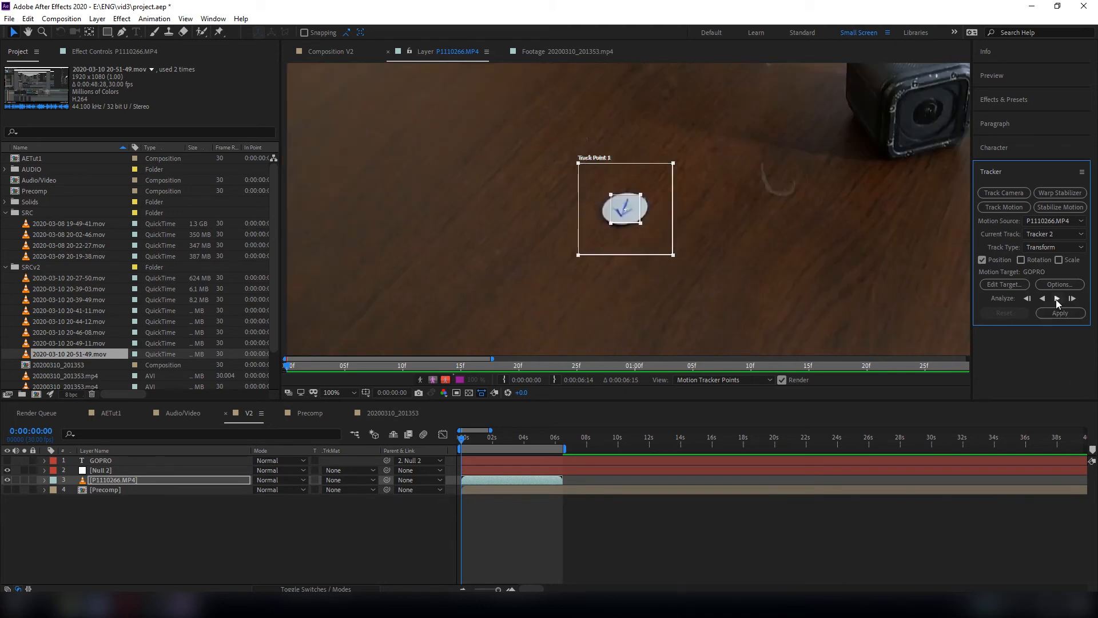
pyautogui.click(1057, 299)
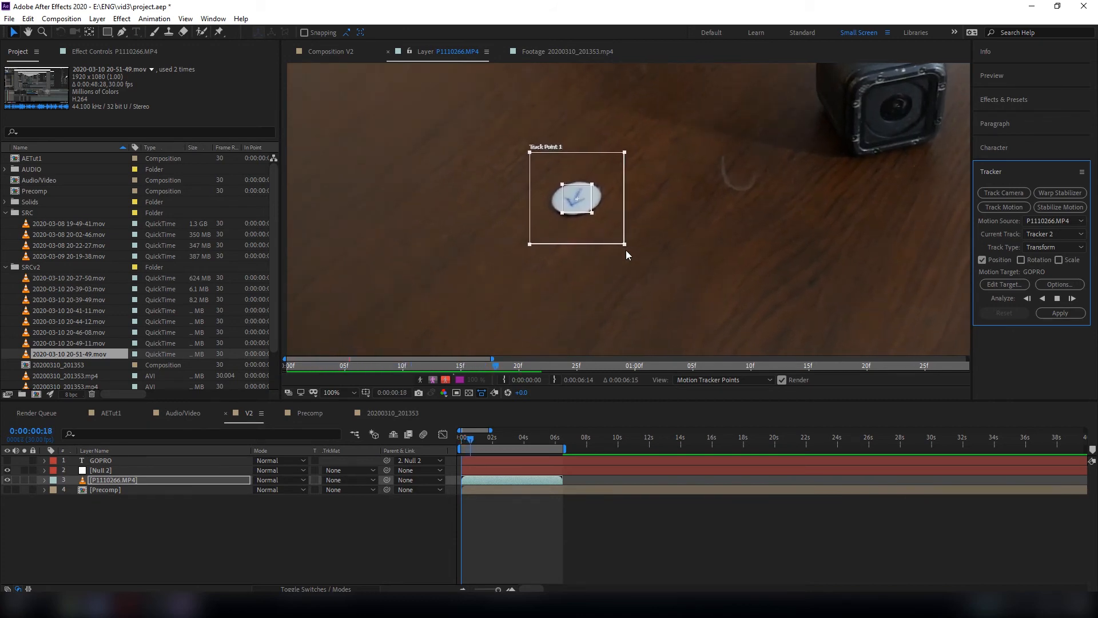
pyautogui.click(1058, 298)
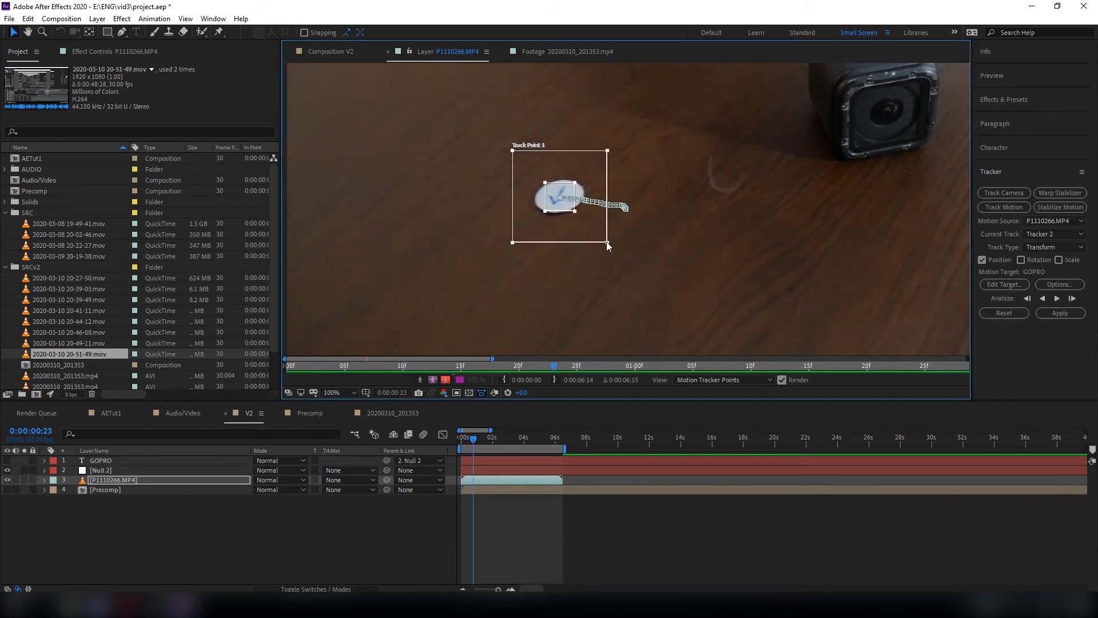
pyautogui.moveTo(606, 242); pyautogui.dragTo(602, 238)
# Continue analyzing the white marker forward from 0:00:00:23 and stop at 0:00:03:11.
pyautogui.click(1060, 273)
pyautogui.click(1059, 298)
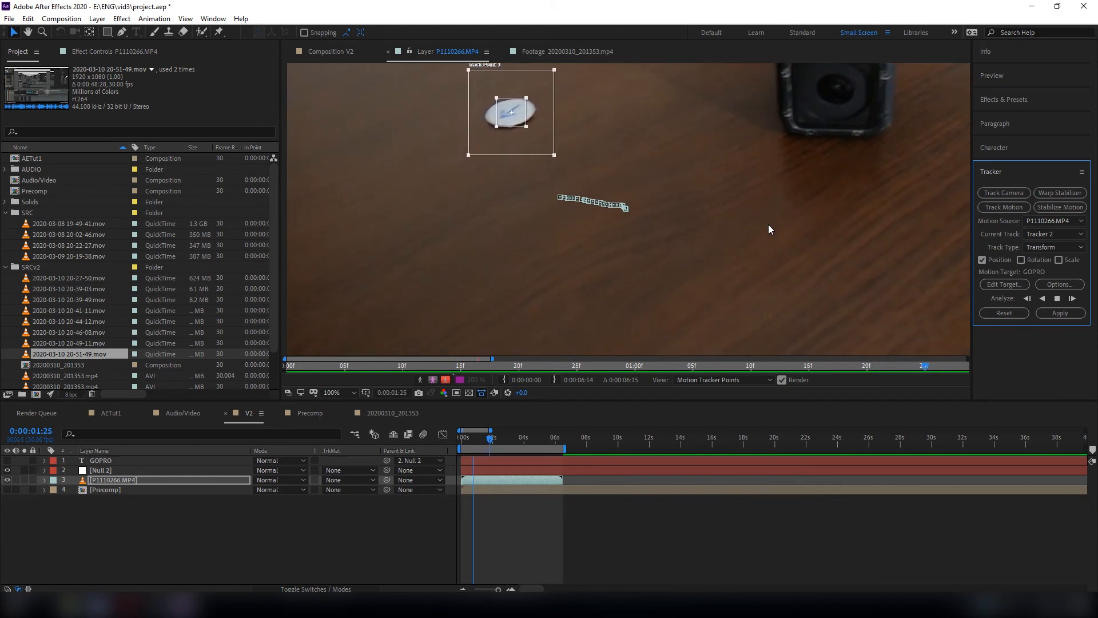
pyautogui.click(1057, 299)
pyautogui.click(1057, 299)
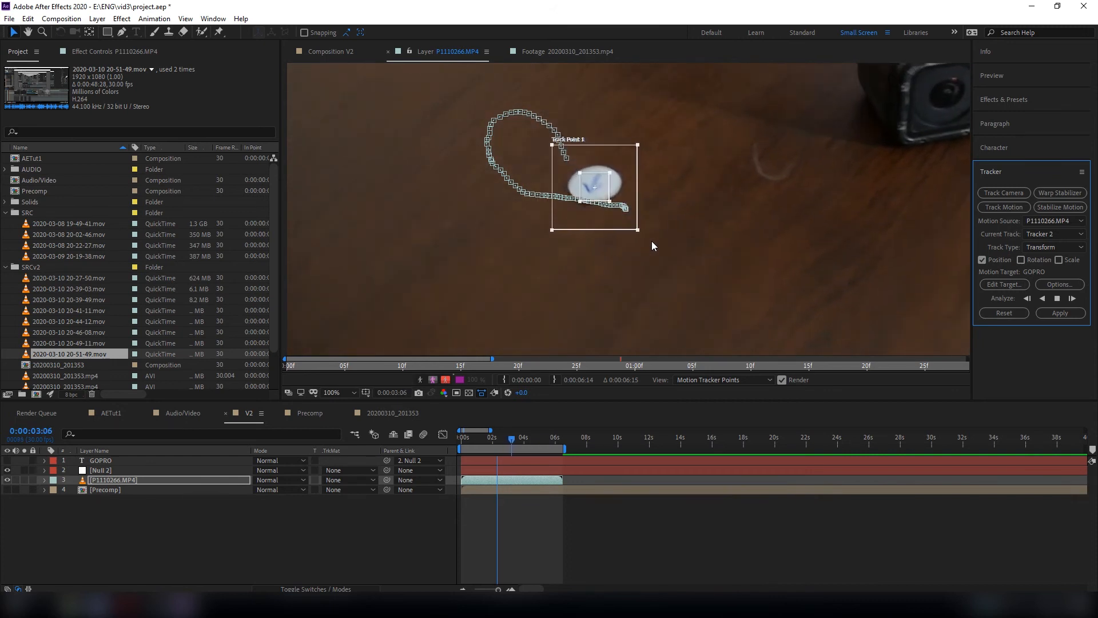
pyautogui.click(1057, 299)
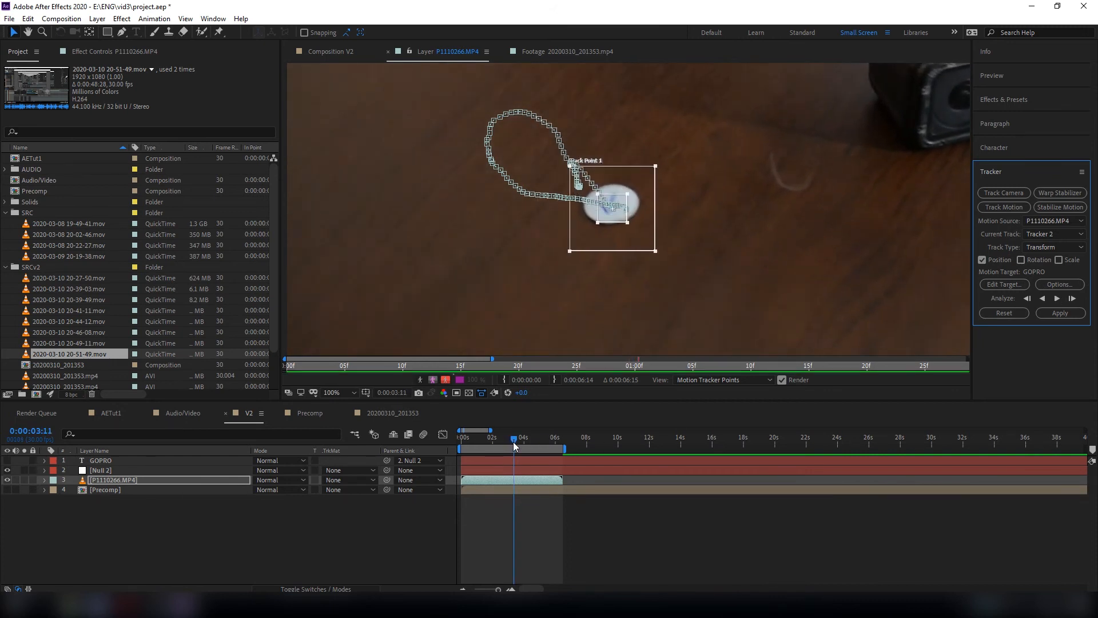
# Step back to 0:00:02:23 and enlarge the track point's feature region so it covers more of the white marker.
pyautogui.moveTo(514, 441); pyautogui.dragTo(506, 443)
pyautogui.press('.')
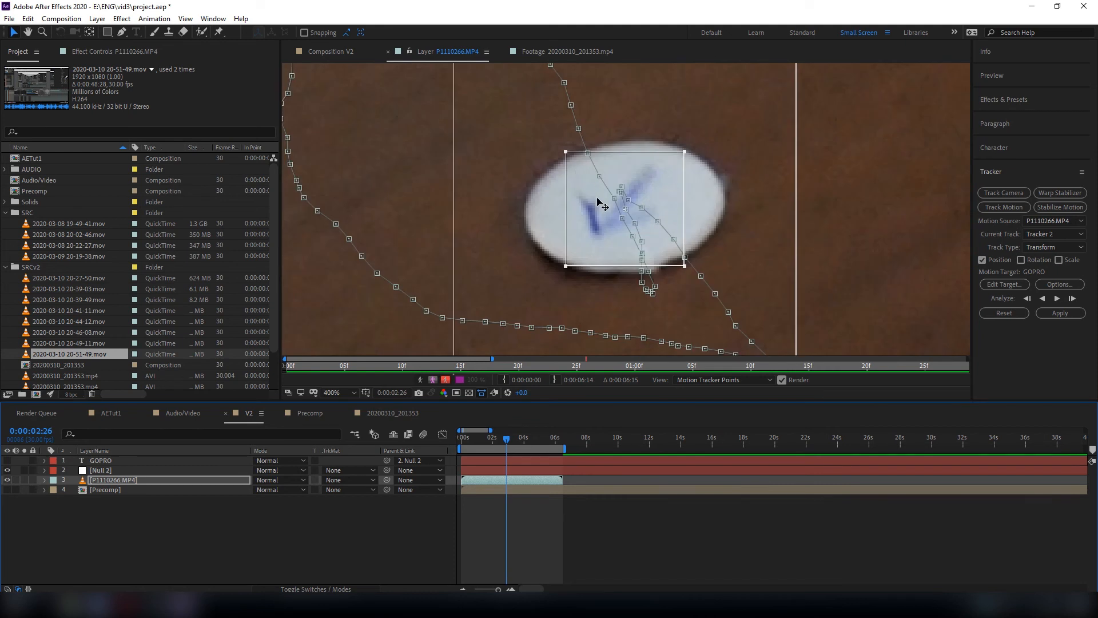
pyautogui.press('pagedown')
pyautogui.press('pagedown')
pyautogui.press('pageup')
pyautogui.press('pageup')
pyautogui.press('pageup')
pyautogui.press('pageup')
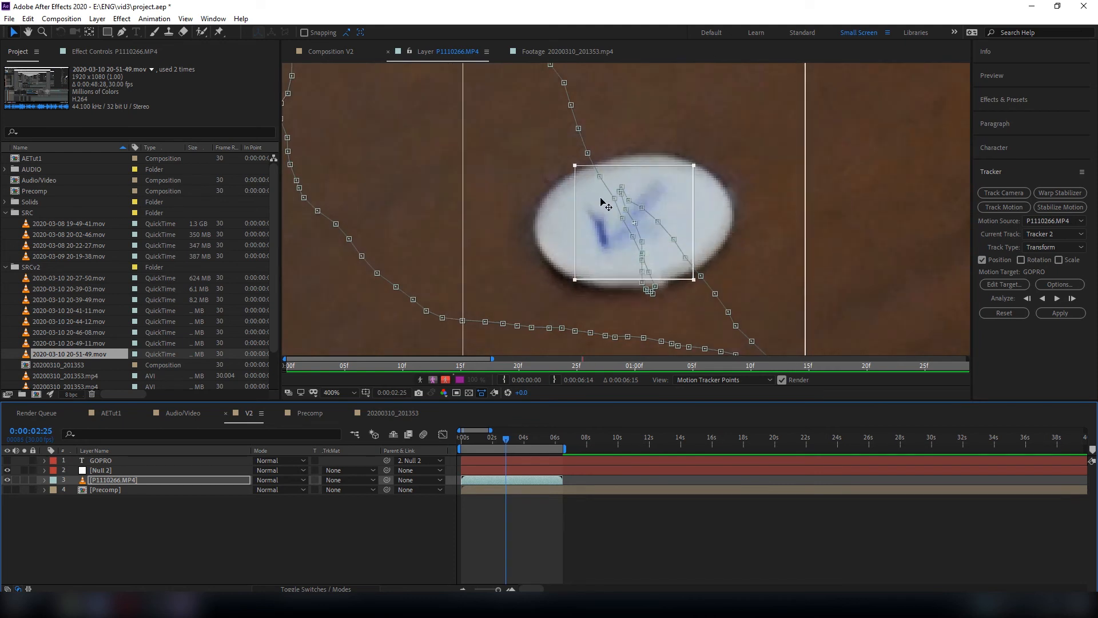
pyautogui.press('pageup')
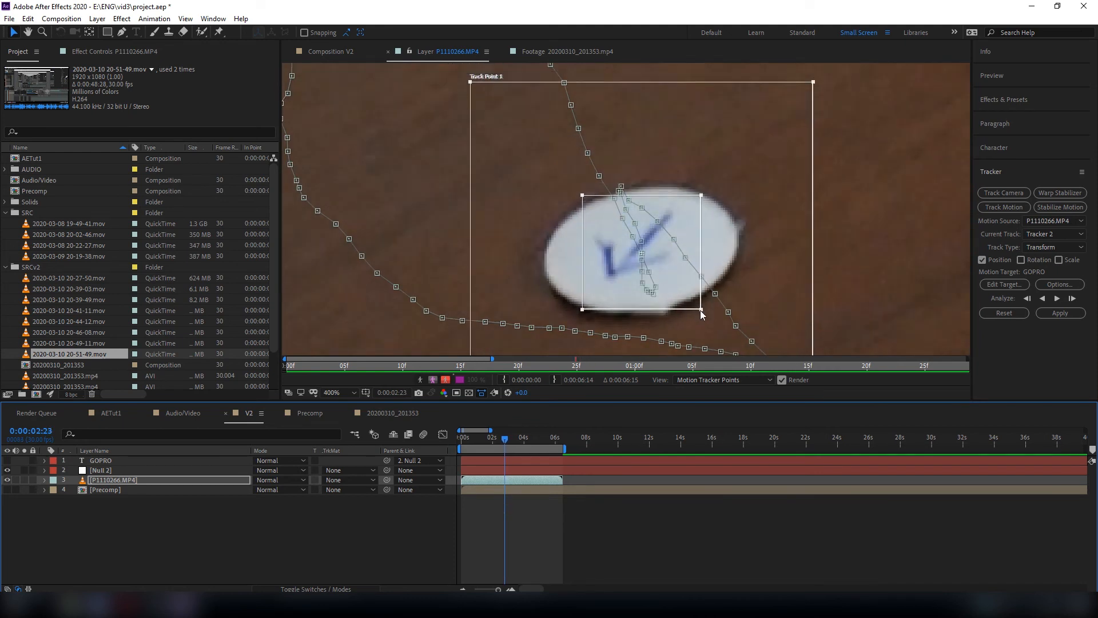
pyautogui.moveTo(701, 310); pyautogui.dragTo(753, 339)
# Re-analyze the white marker from 0:00:02:23 forward to 0:00:03:29, pausing at 0:00:03:14 to check the track point.
pyautogui.press(',')
pyautogui.click(1057, 298)
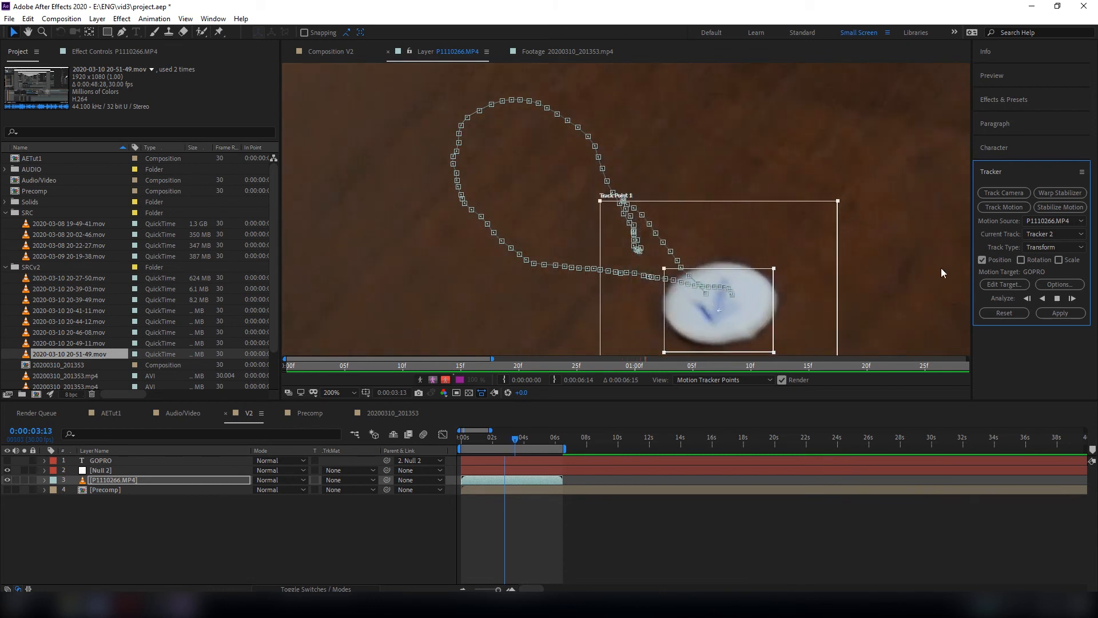
pyautogui.click(1059, 300)
pyautogui.moveTo(745, 262); pyautogui.dragTo(711, 200)
pyautogui.scroll(-1, 721, 223)
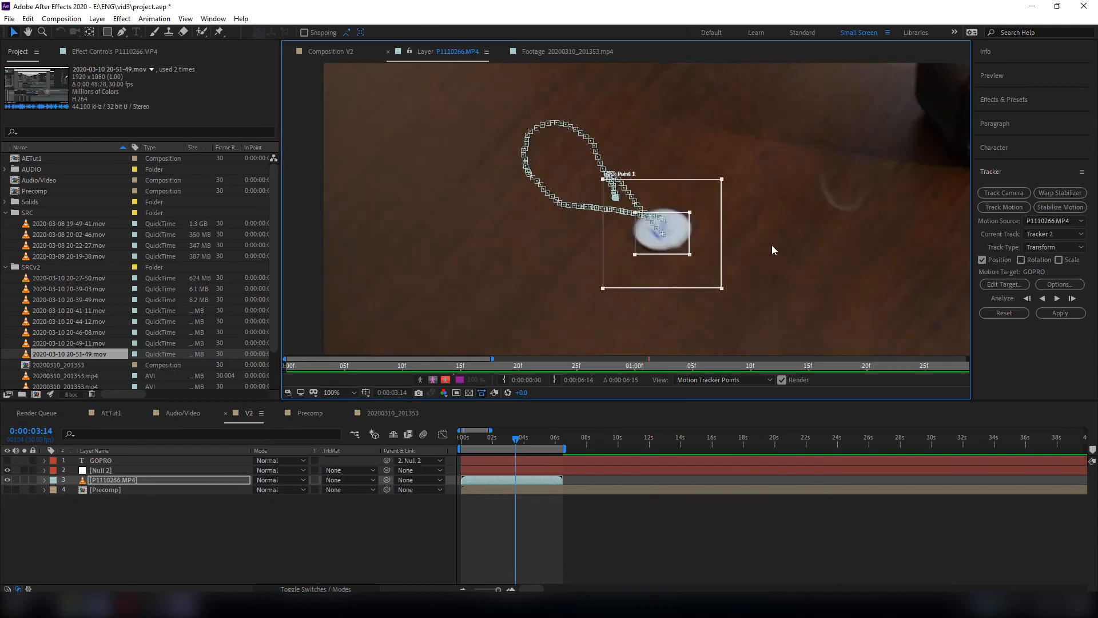
pyautogui.click(1057, 302)
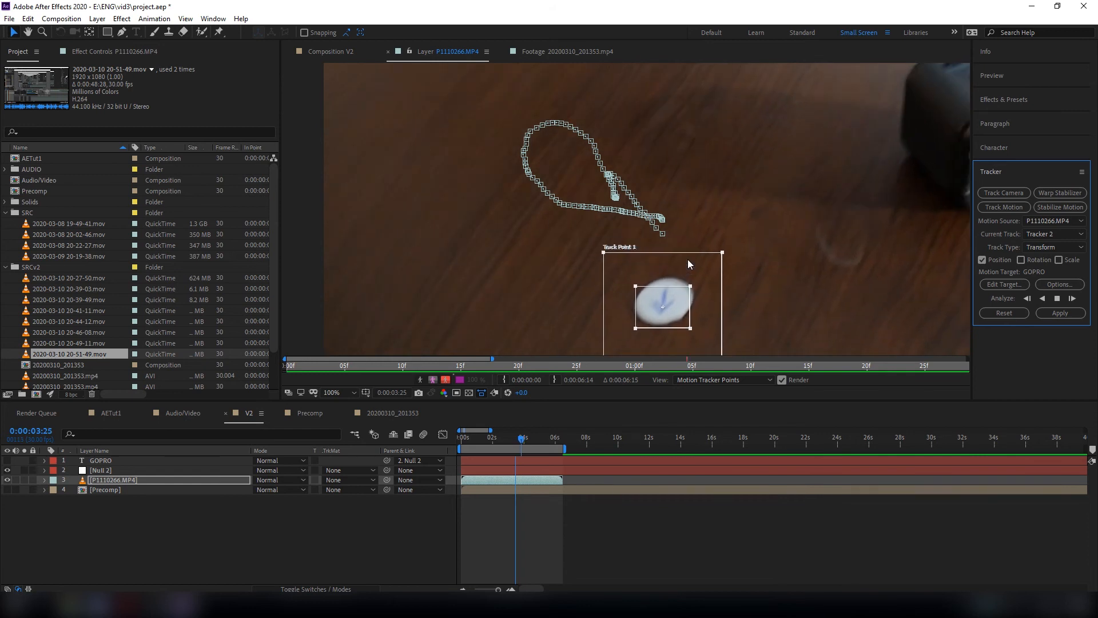
pyautogui.click(1057, 298)
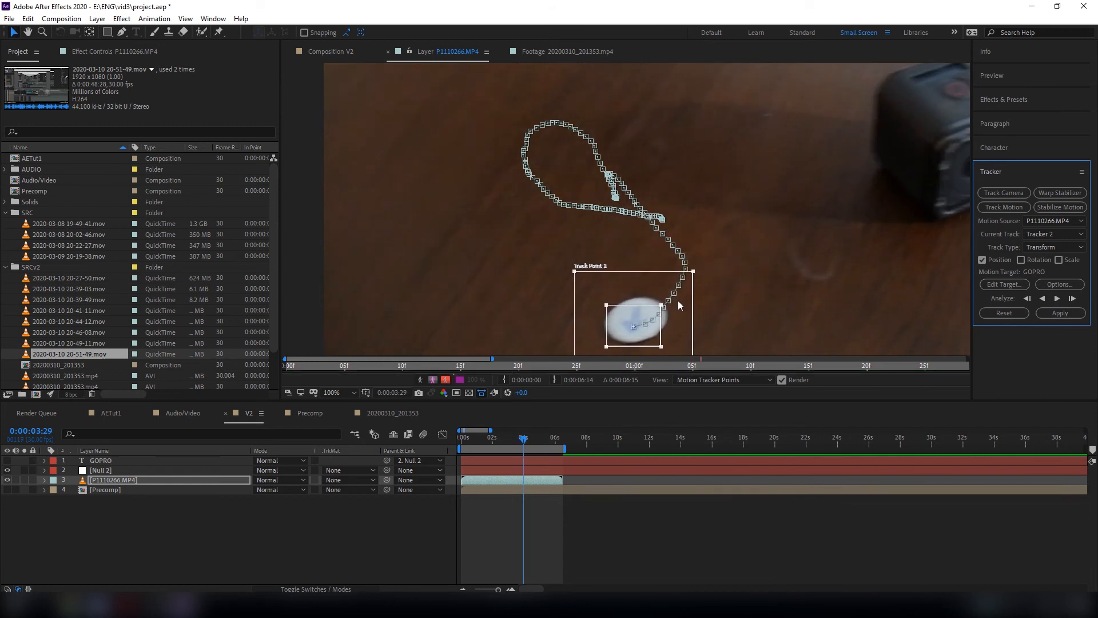
# Complete the forward analysis of the white marker to the end of the P1110266.MP4 layer at 0:00:06:14.
pyautogui.moveTo(666, 302); pyautogui.dragTo(710, 222)
pyautogui.press('v')
pyautogui.click(1056, 298)
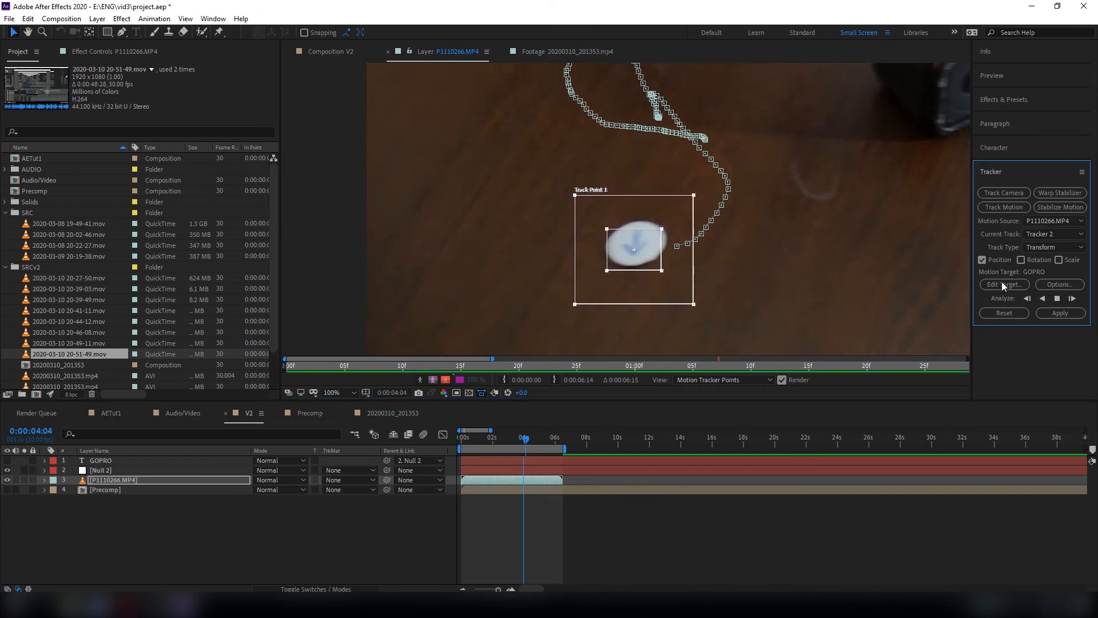
pyautogui.click(1058, 298)
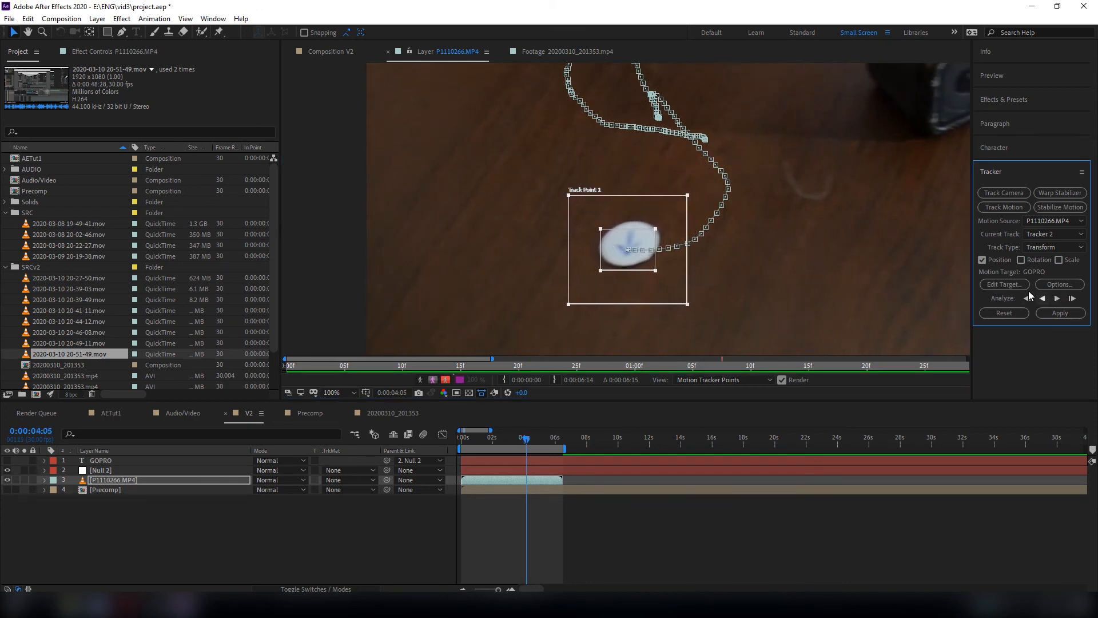
pyautogui.click(1057, 298)
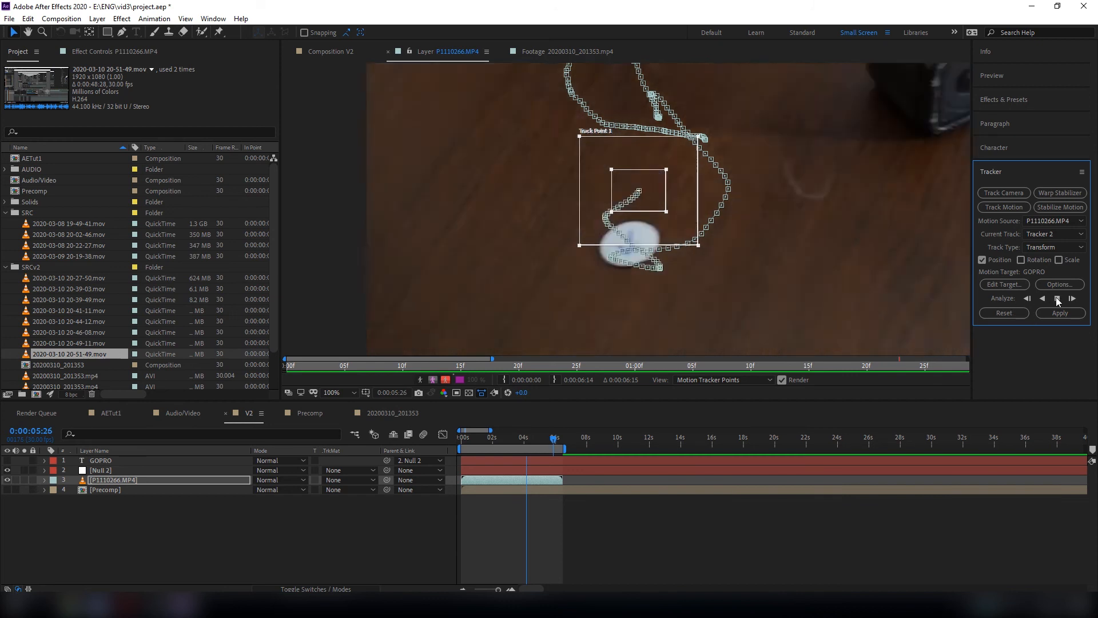
pyautogui.click(1056, 298)
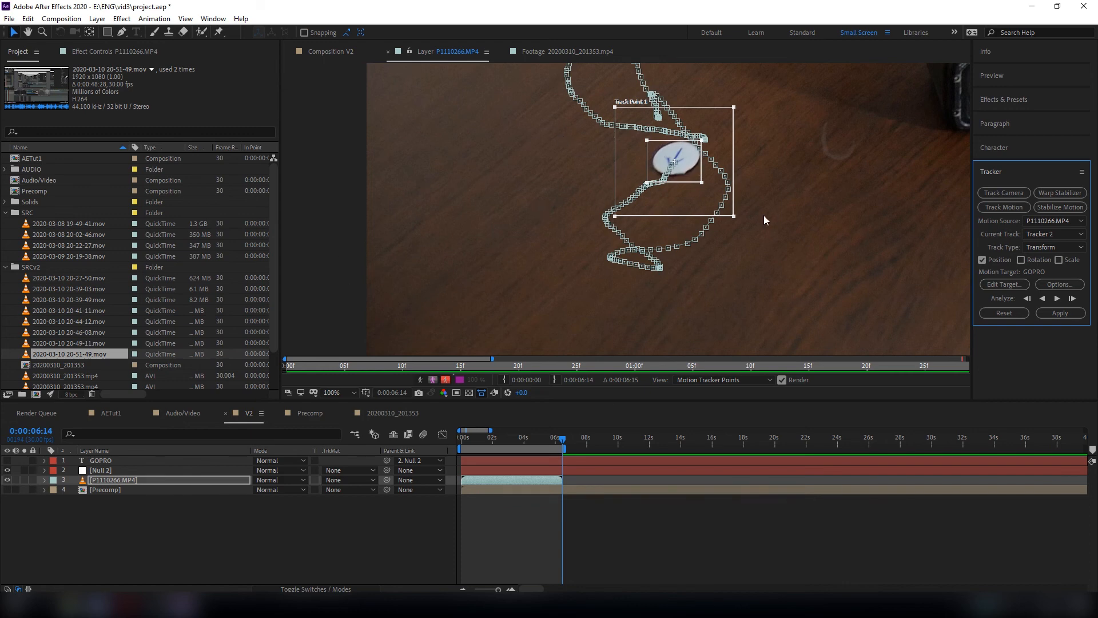
# Duplicate the Null 2 layer and rename the copy BUB.
pyautogui.click(106, 469)
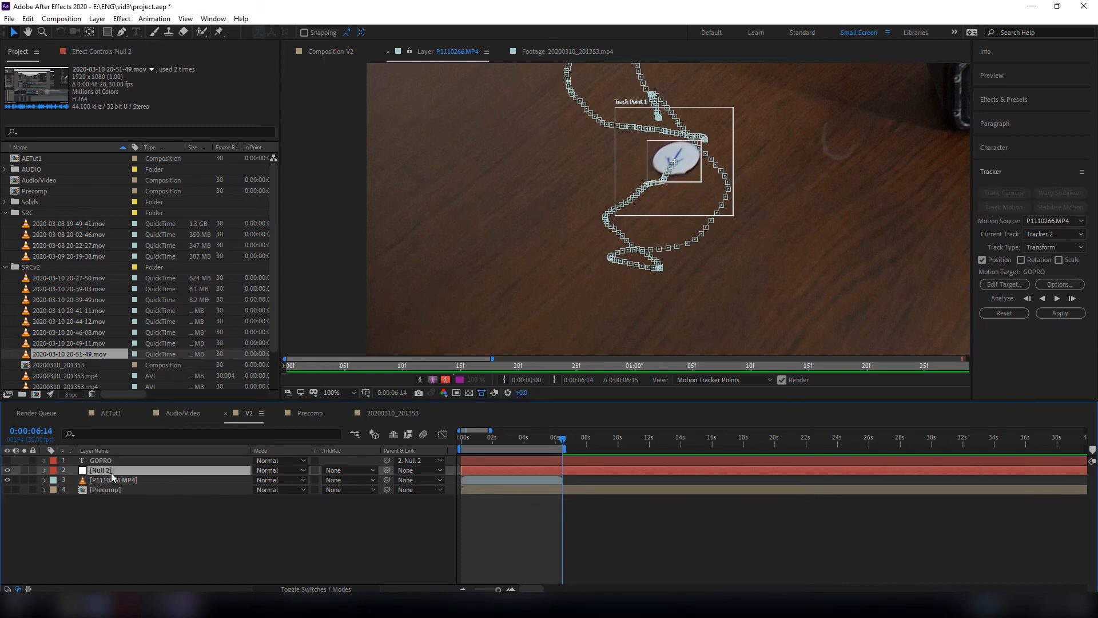
pyautogui.hotkey('ctrl', 'd')
pyautogui.press('Return')
pyautogui.write('BUB')
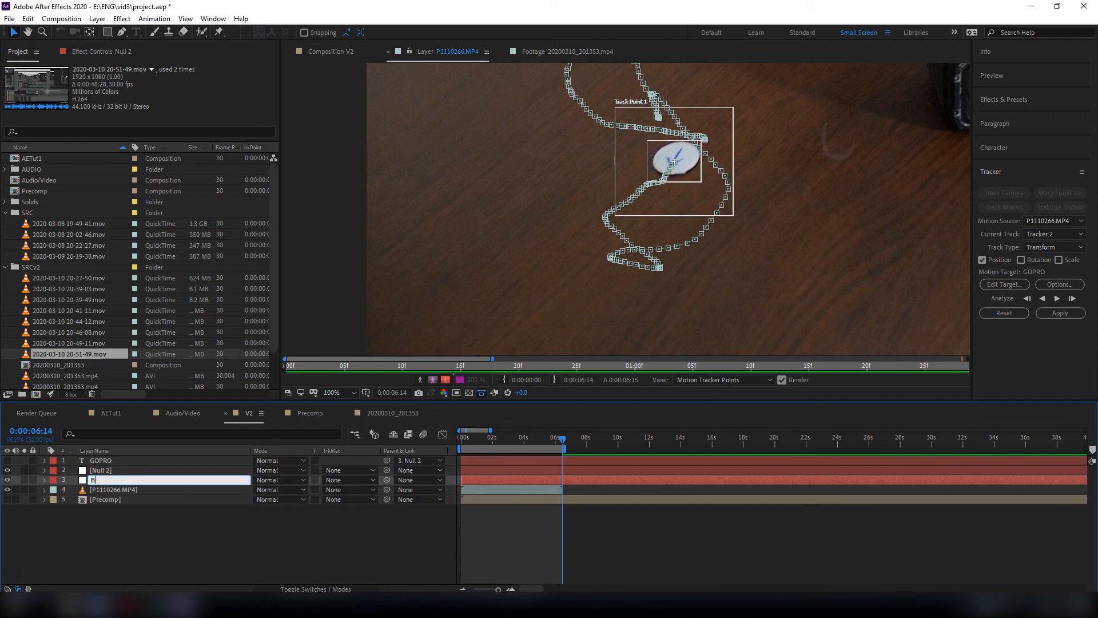
pyautogui.press('Return')
# Set the motion target of Tracker 2 to the BUB null layer.
pyautogui.click(1011, 286)
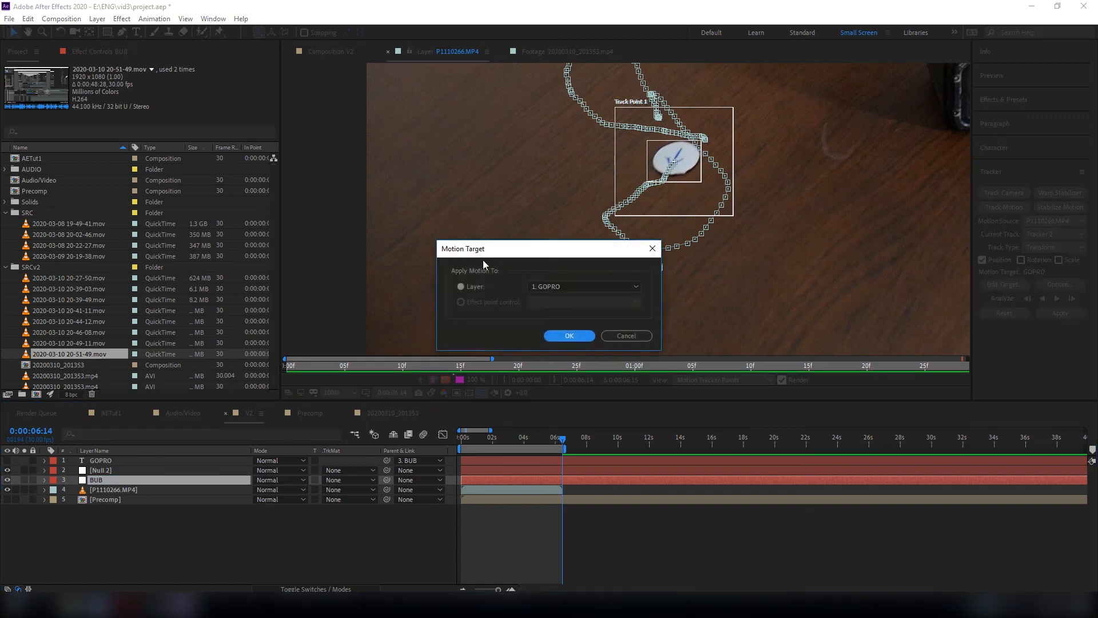
pyautogui.click(557, 287)
pyautogui.click(552, 328)
pyautogui.click(570, 334)
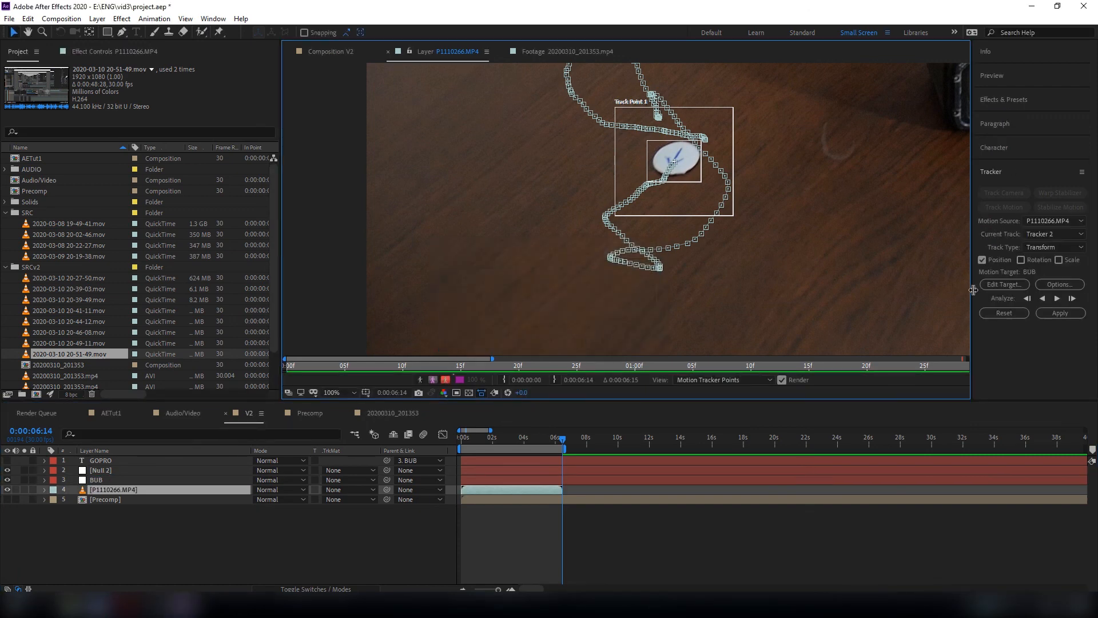
# Apply the white marker's tracking data to the BUB null in the X and Y dimensions, and deselect the footage layer.
pyautogui.click(1060, 313)
pyautogui.click(572, 292)
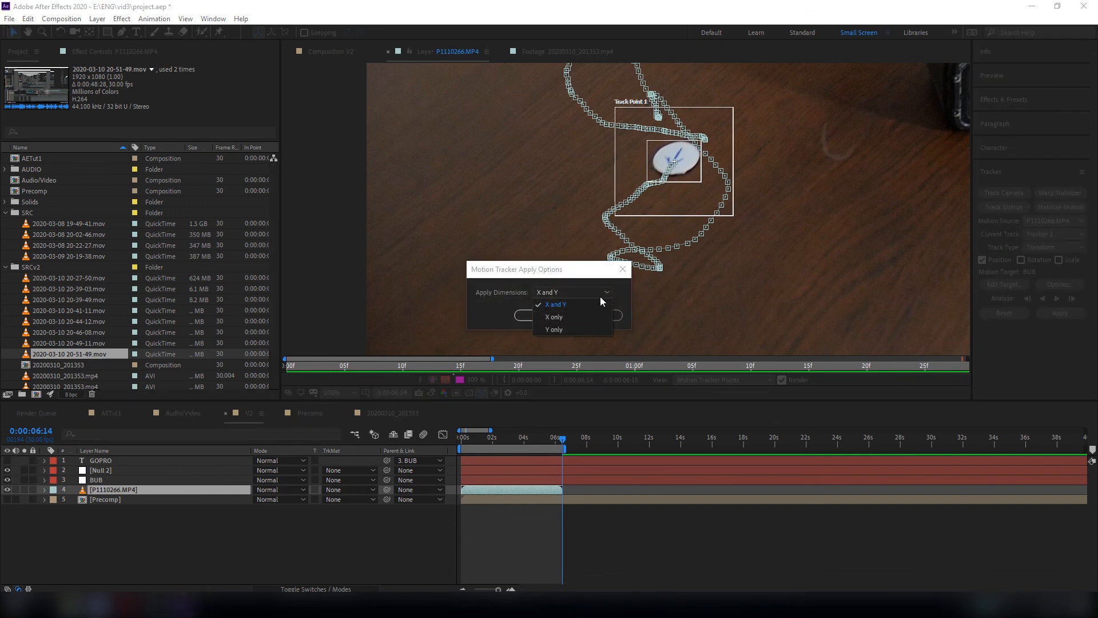
pyautogui.click(562, 304)
pyautogui.click(551, 314)
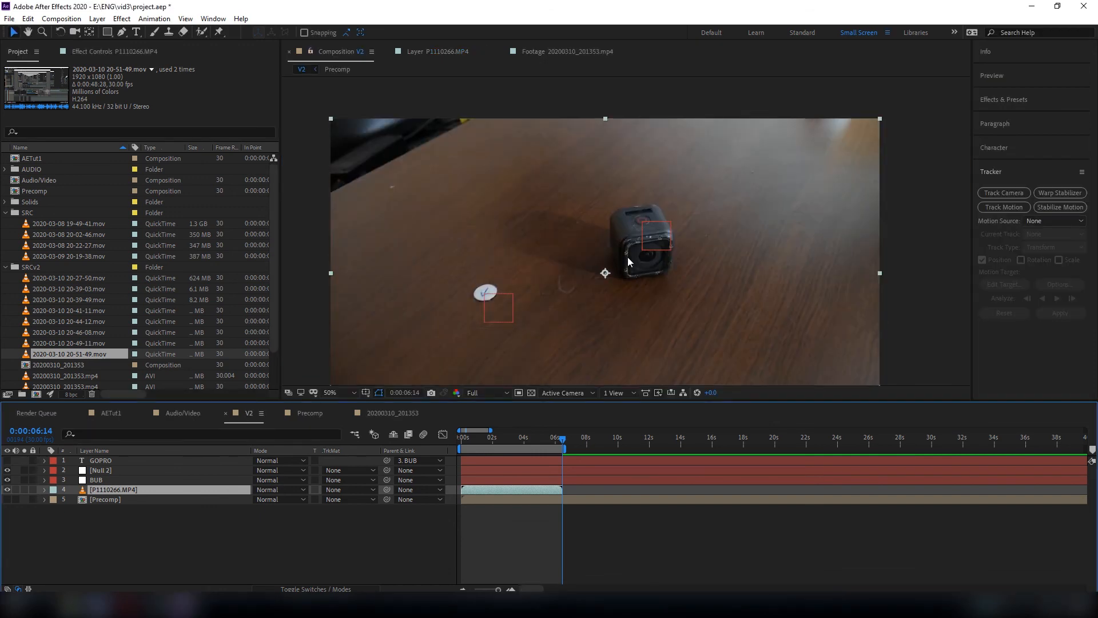
pyautogui.click(397, 510)
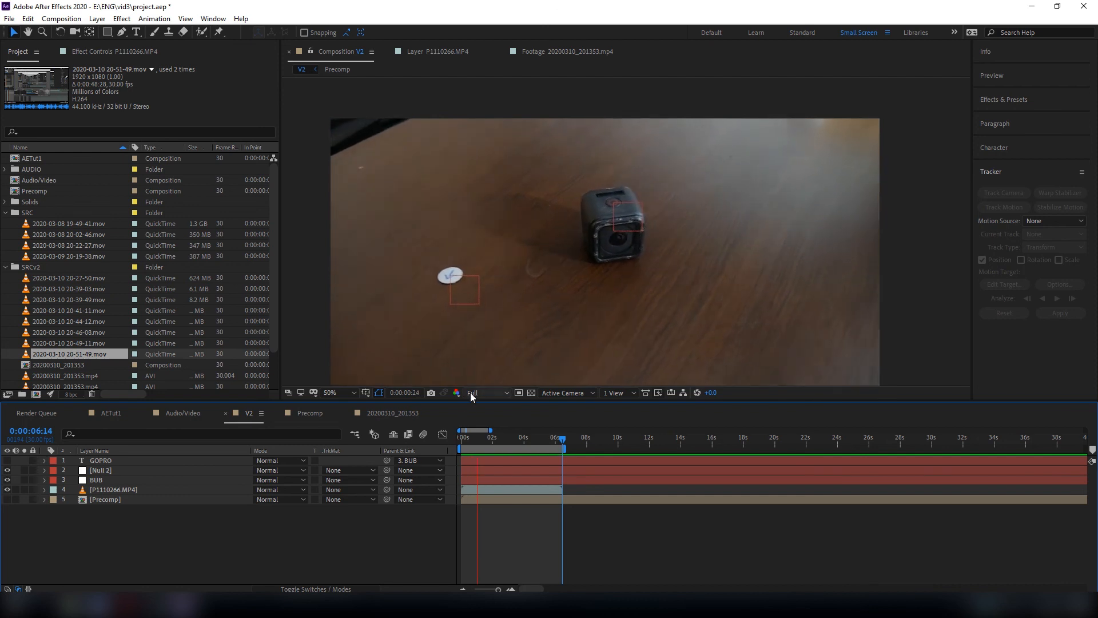